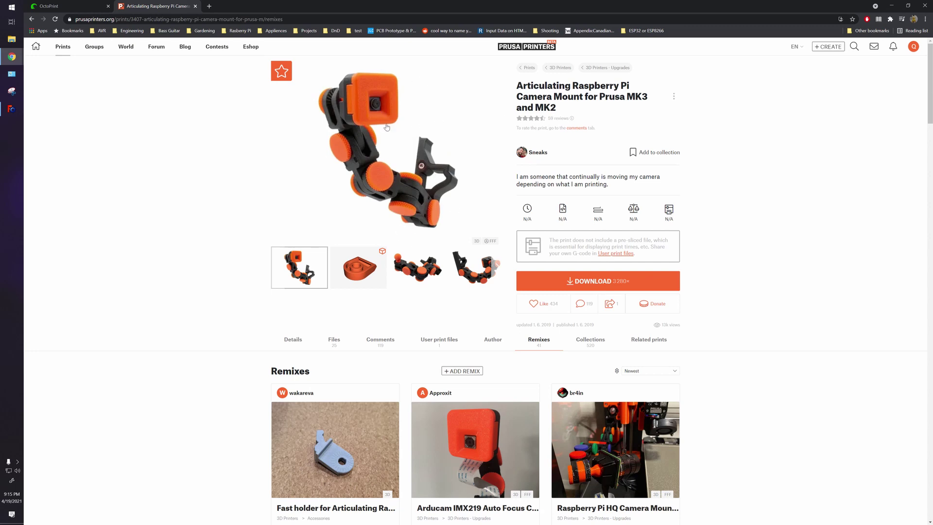
# Scroll through the articulating Raspberry Pi camera mount's print page on Printables
pyautogui.scroll(-6, 467, 253)
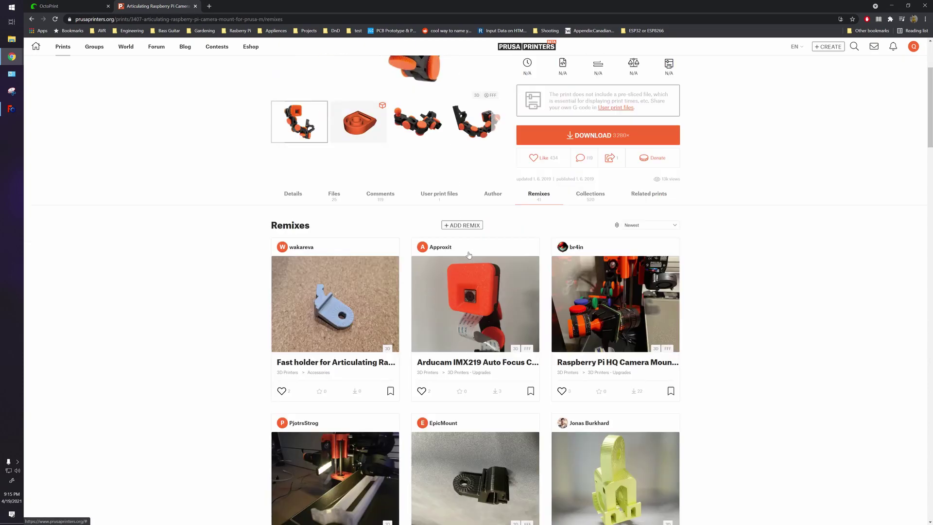
pyautogui.scroll(-4, 572, 304)
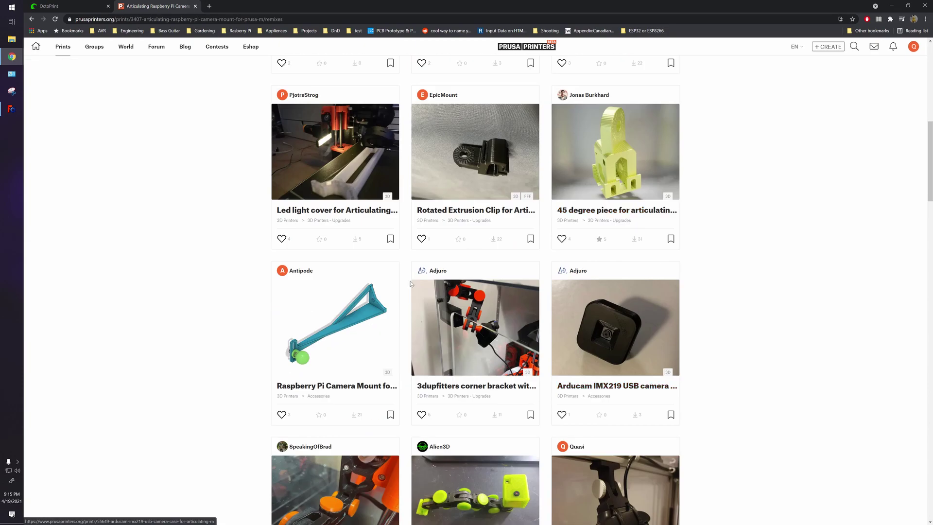
pyautogui.scroll(-2, 322, 239)
pyautogui.scroll(-1, 588, 359)
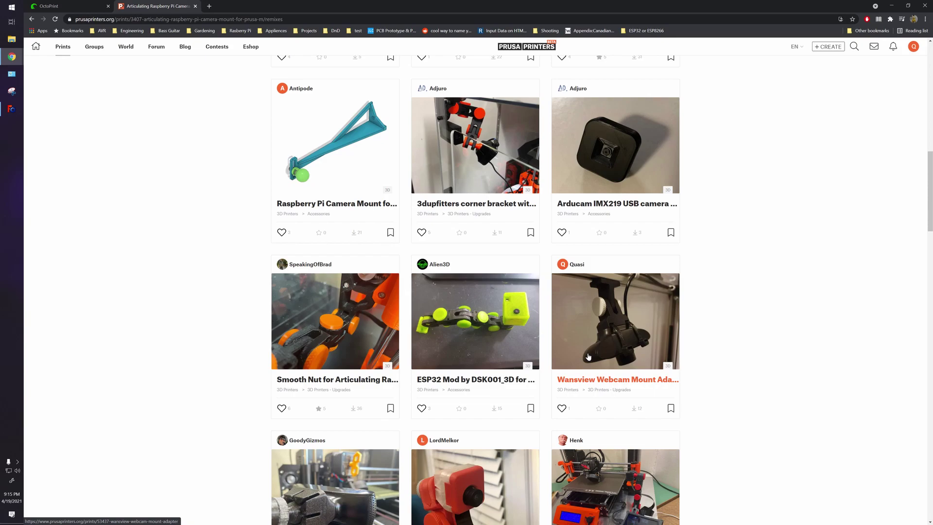
pyautogui.scroll(-3, 474, 389)
pyautogui.scroll(-4, 471, 360)
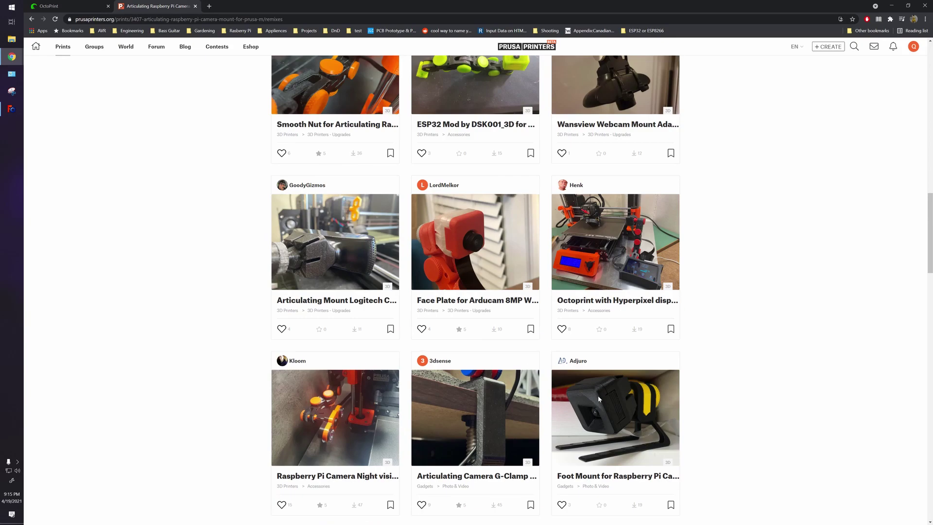
pyautogui.scroll(-3, 466, 333)
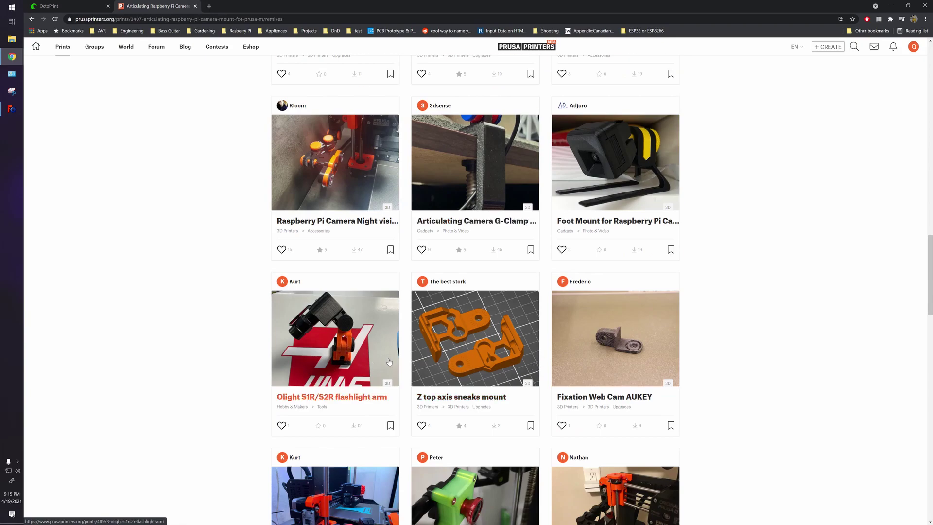
pyautogui.scroll(-3, 452, 393)
pyautogui.scroll(-3, 452, 392)
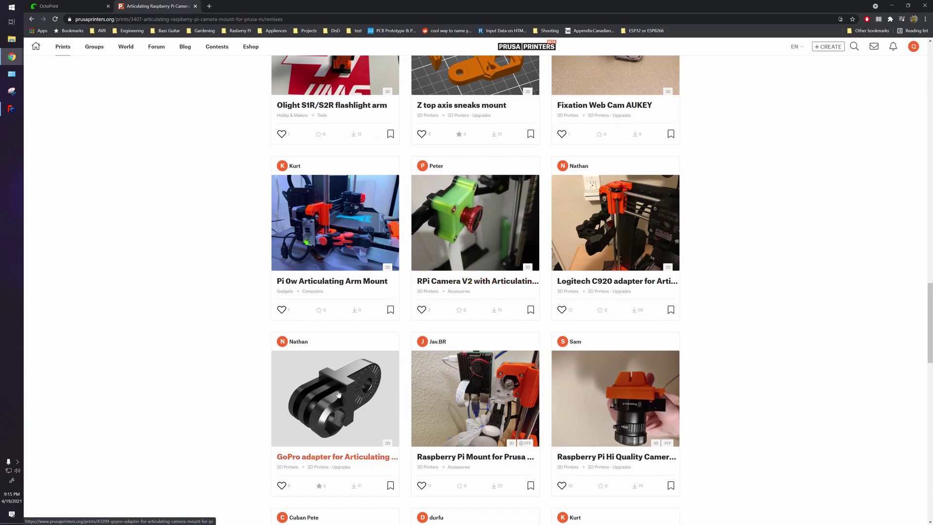
pyautogui.scroll(-2, 604, 392)
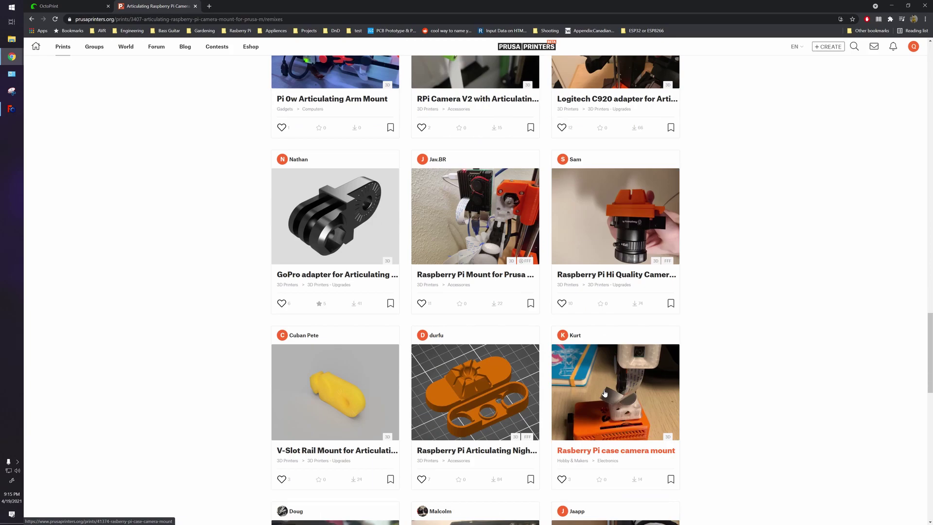
pyautogui.scroll(20, 605, 393)
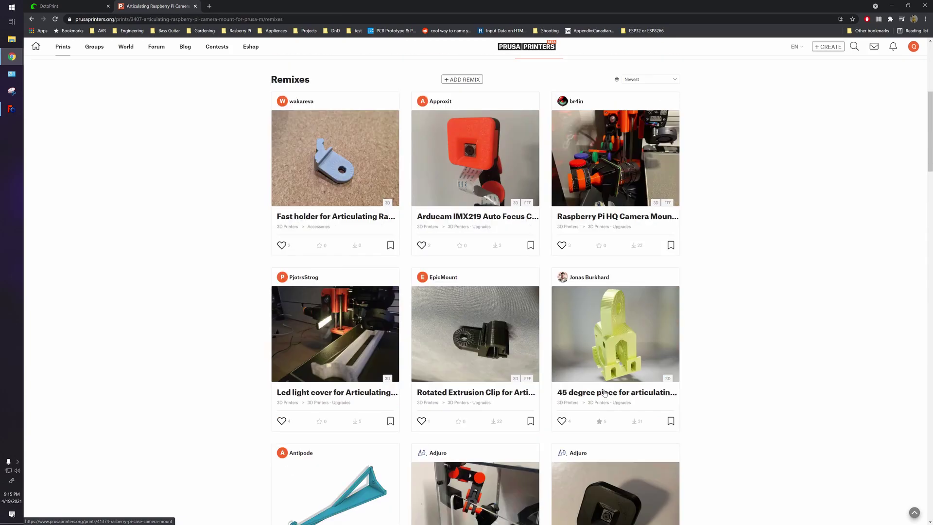
pyautogui.scroll(6, 604, 392)
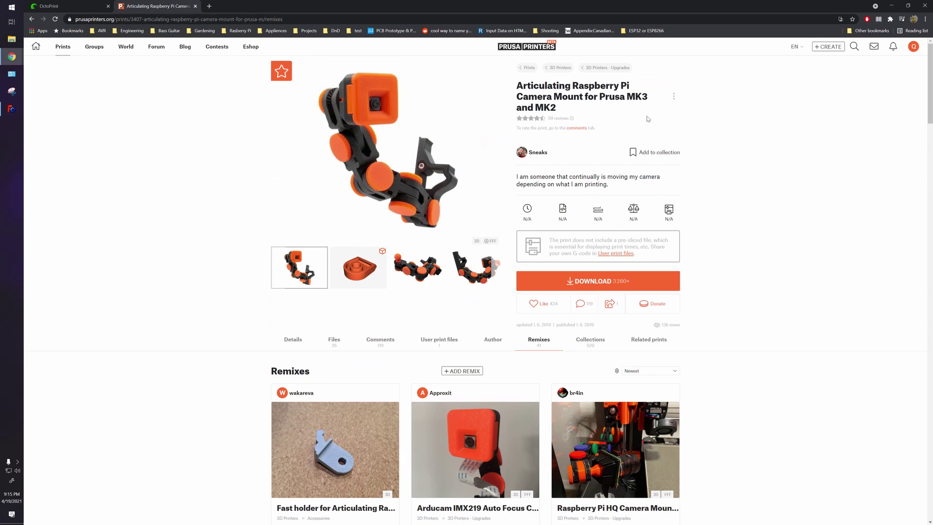
# Show the Files tab and browse the model files, including gblock_v2.stl and ballnut.stl
pyautogui.click(335, 341)
pyautogui.scroll(-1, 468, 279)
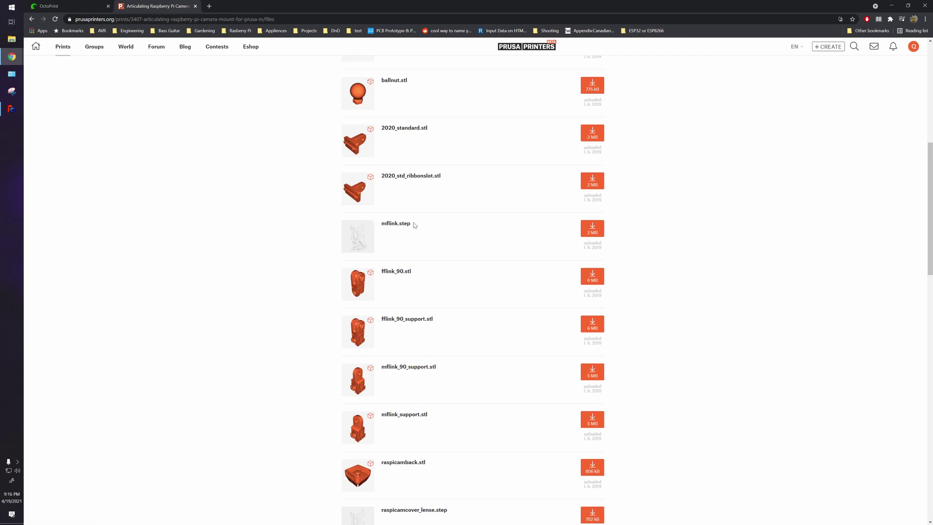
pyautogui.scroll(-4, 458, 271)
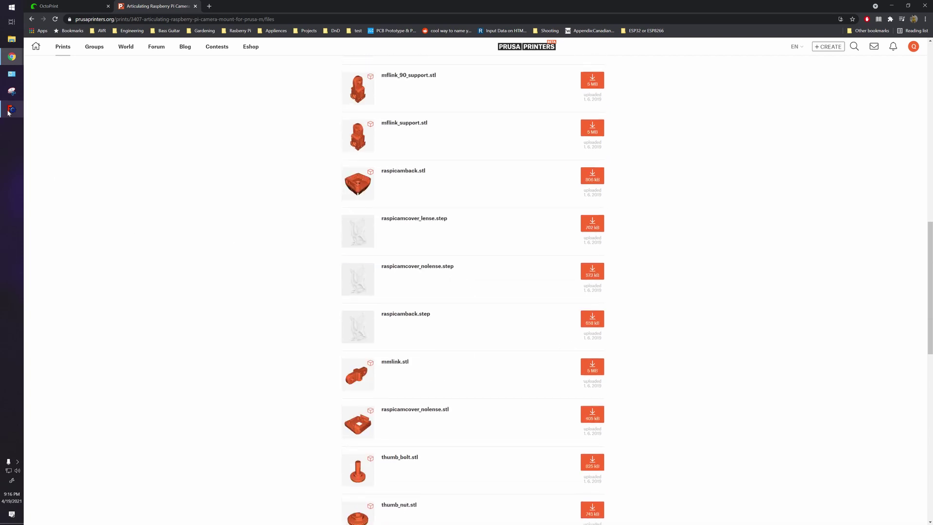
pyautogui.scroll(8, 494, 344)
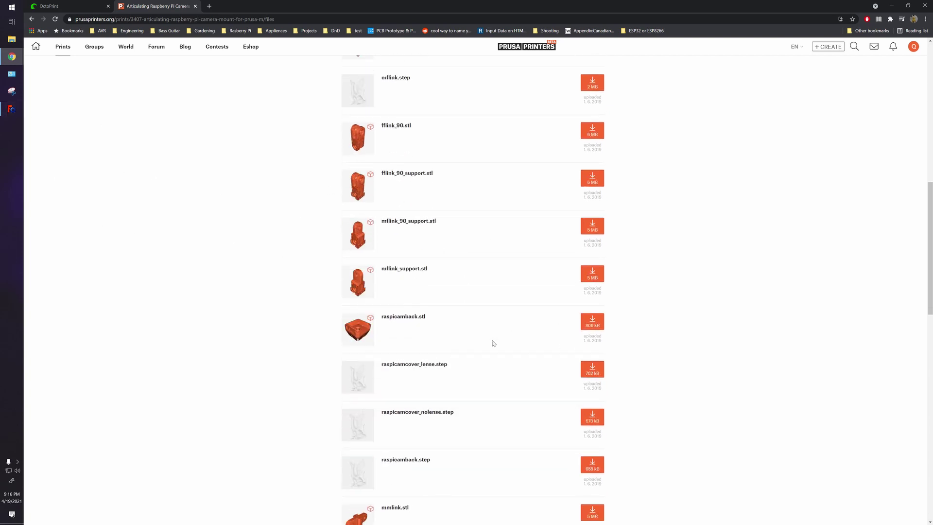
pyautogui.scroll(2, 493, 344)
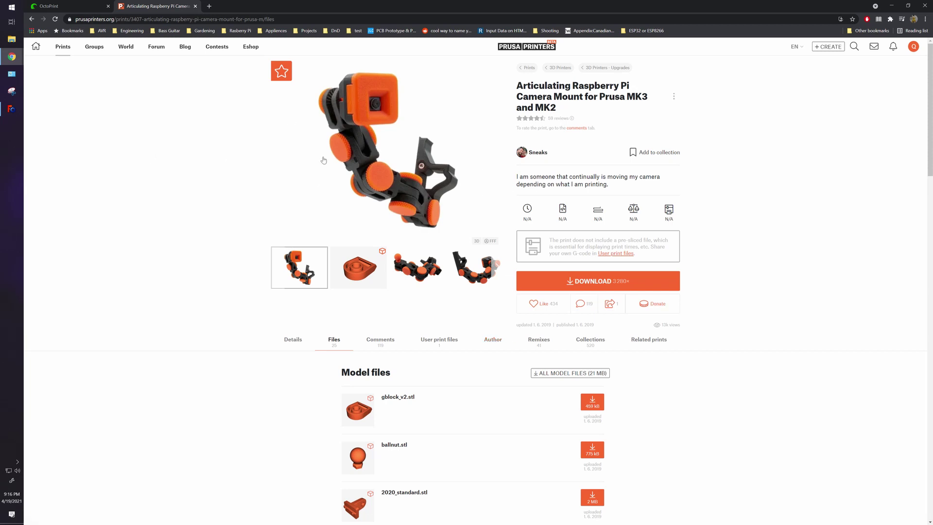
# Create a new FreeCAD document and import mflink.step from the Camera/Mount folder
pyautogui.click(11, 108)
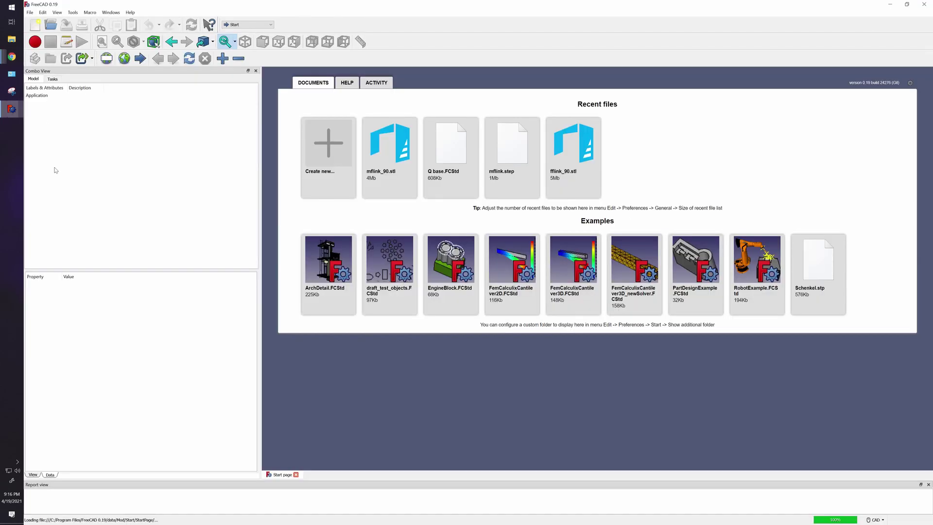
pyautogui.click(337, 163)
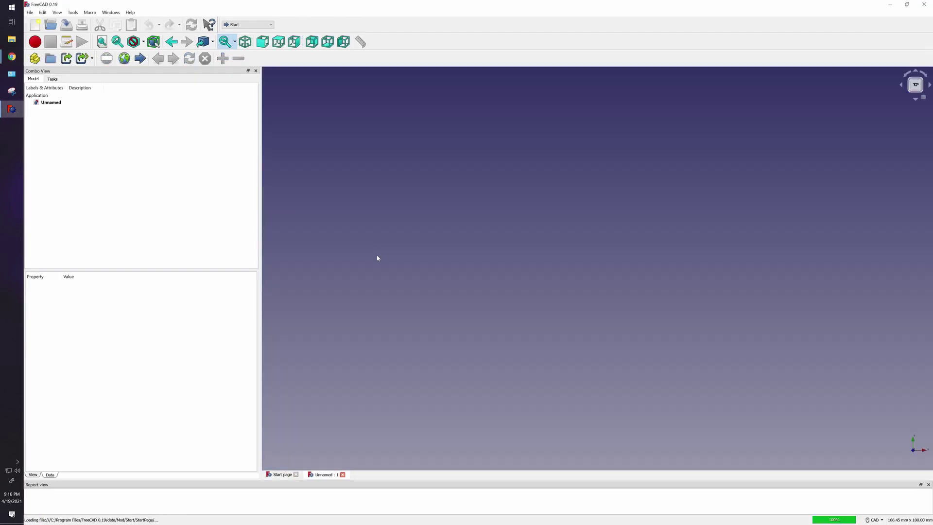
pyautogui.click(30, 12)
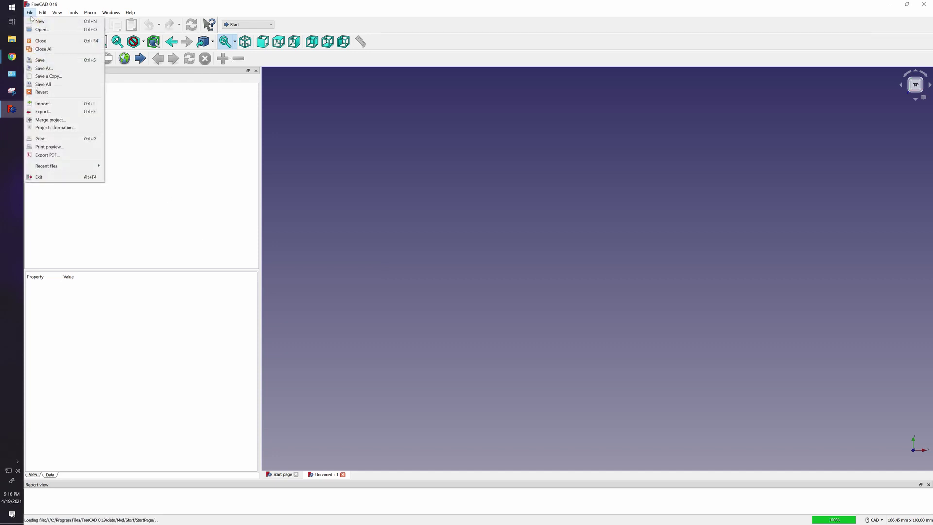
pyautogui.click(59, 104)
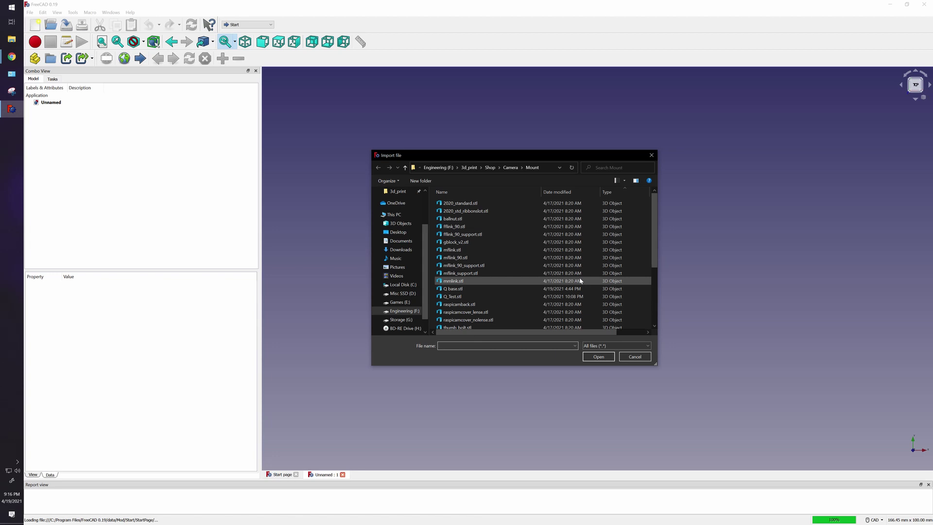
pyautogui.moveTo(652, 220); pyautogui.dragTo(653, 279)
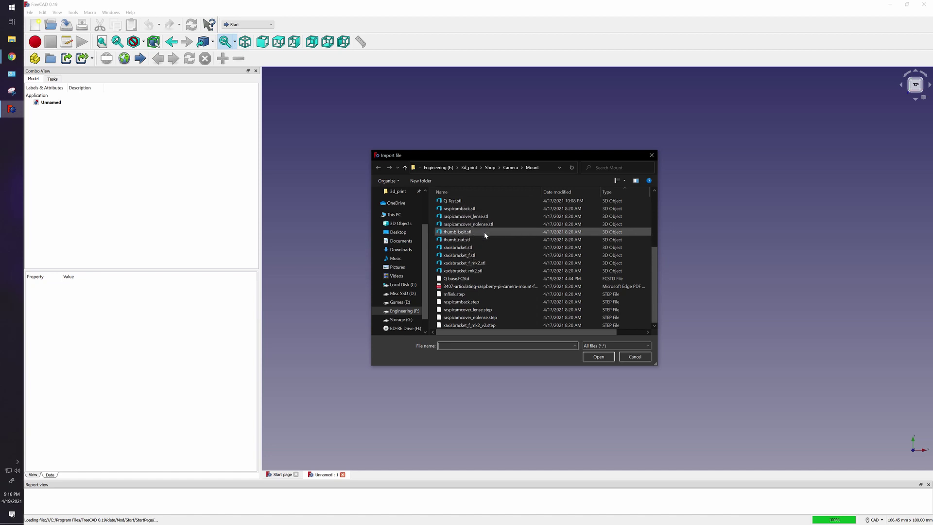
pyautogui.click(484, 295)
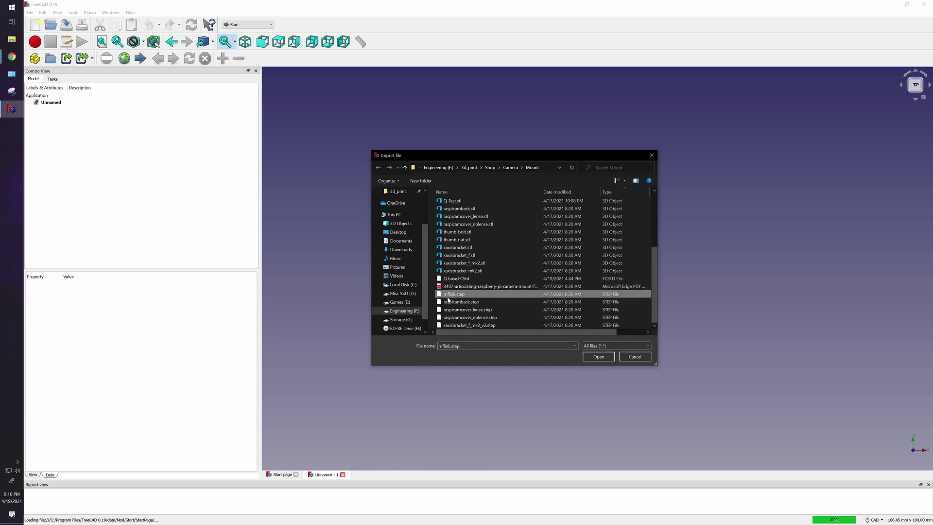
pyautogui.click(599, 358)
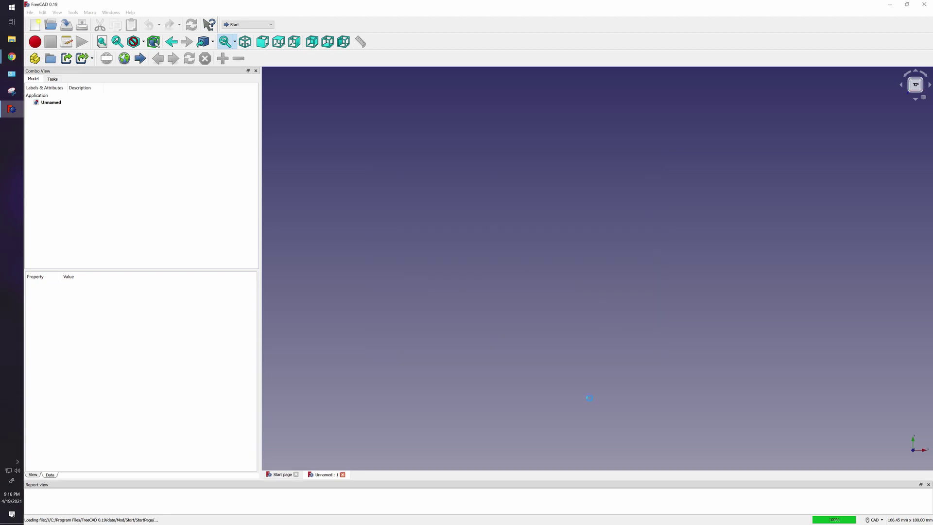
# Zoom out and turn to a side view of the imported mflink part, then bring up the workbench list
pyautogui.scroll(-2, 479, 350)
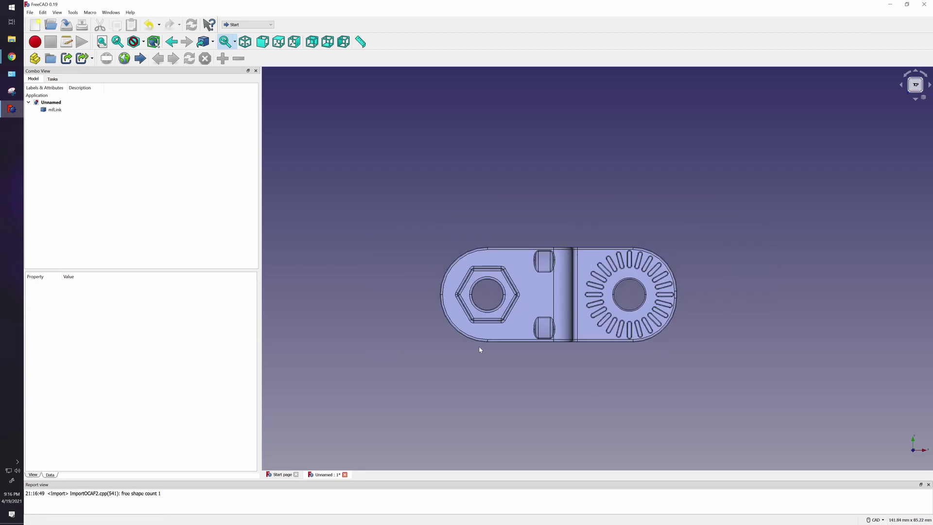
pyautogui.click(915, 101)
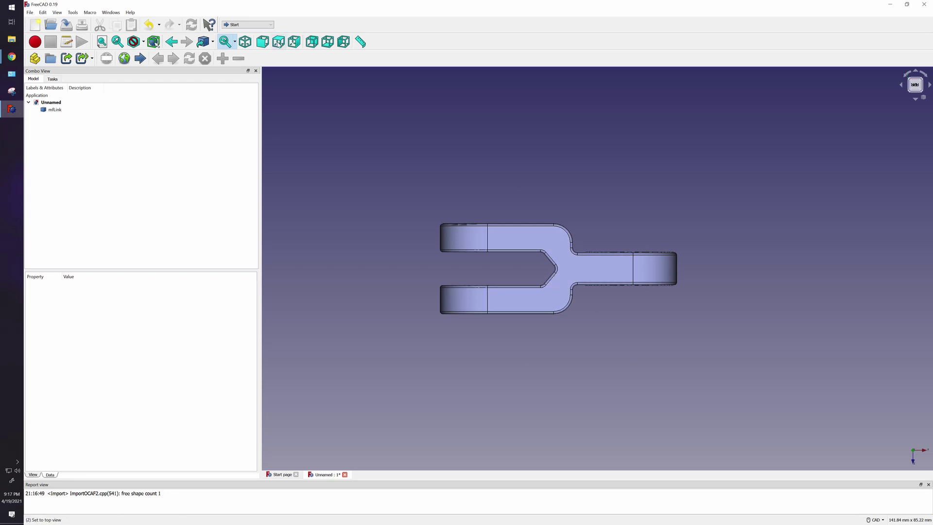
pyautogui.click(270, 25)
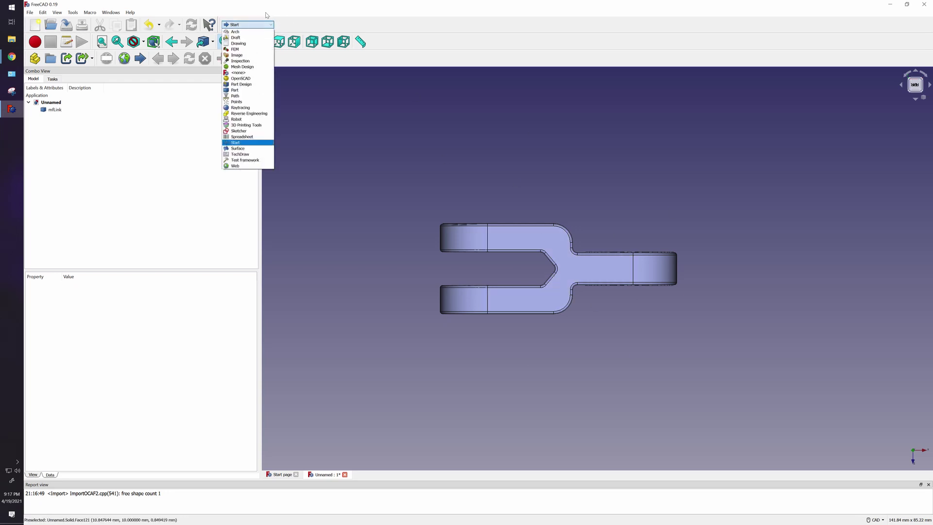
# Switch to the Part workbench and add a cube primitive
pyautogui.click(259, 90)
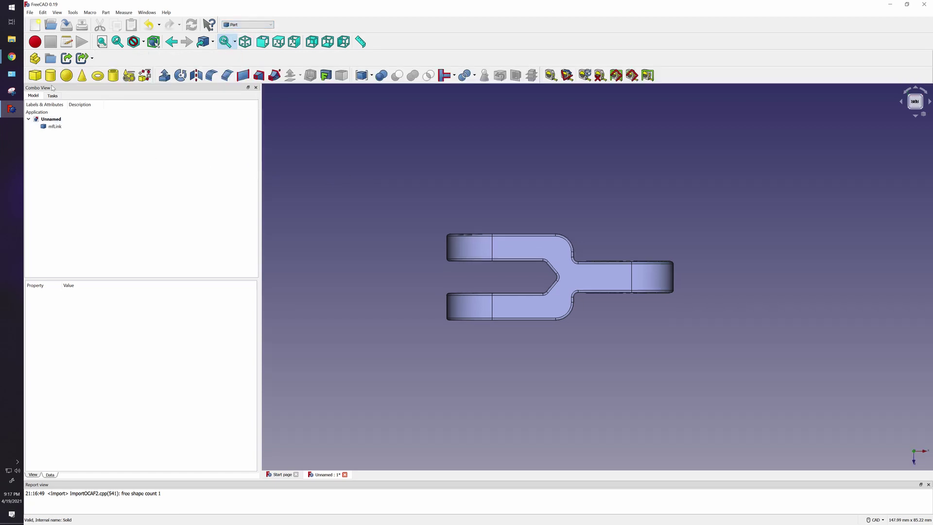
pyautogui.click(36, 75)
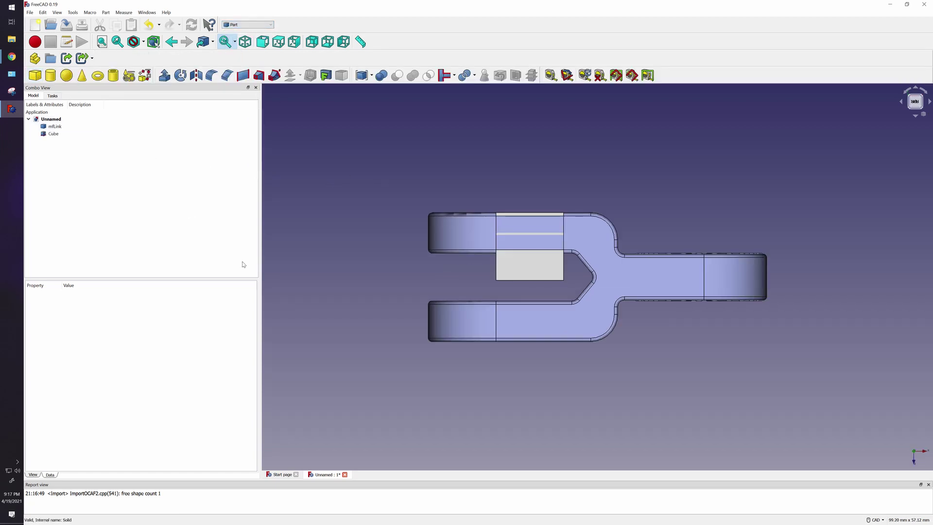
pyautogui.click(538, 276)
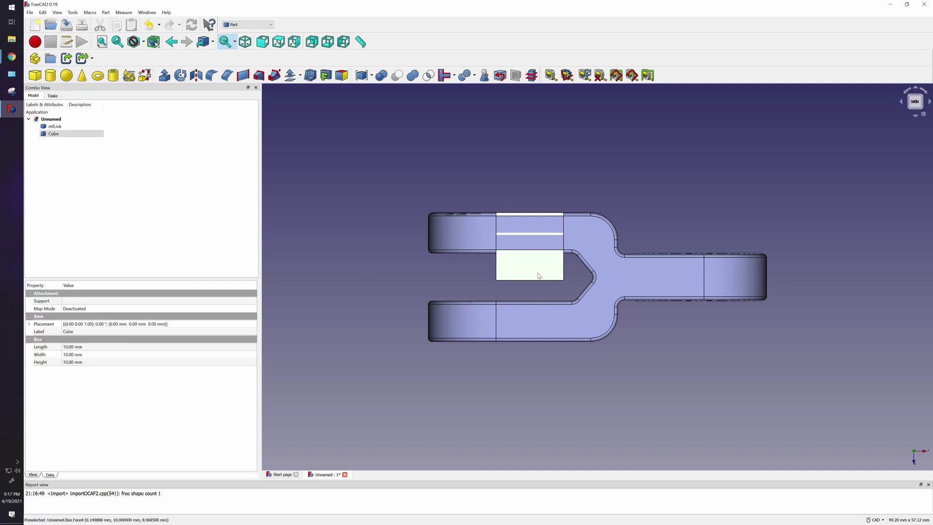
# Set the cube's length, width and height to 30 mm each
pyautogui.rightClick(45, 132)
pyautogui.press('Escape')
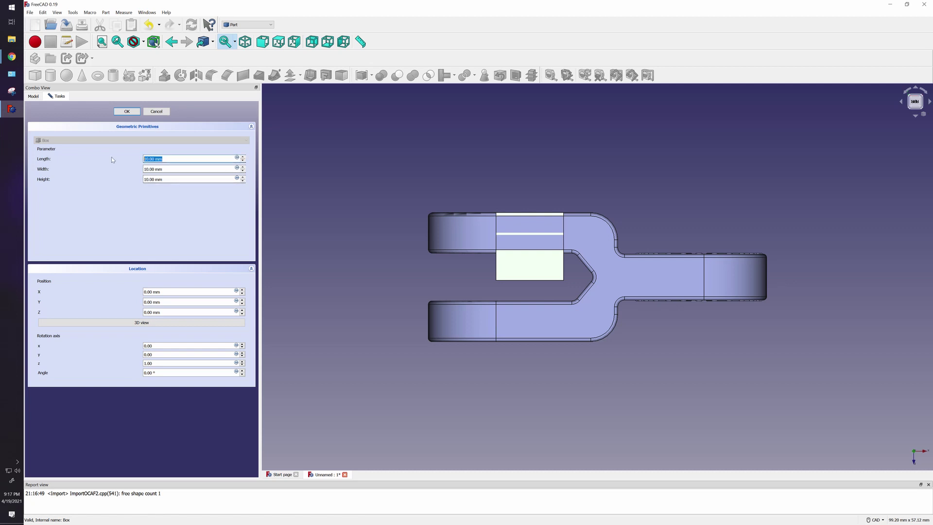
pyautogui.write('30')
pyautogui.press('Tab')
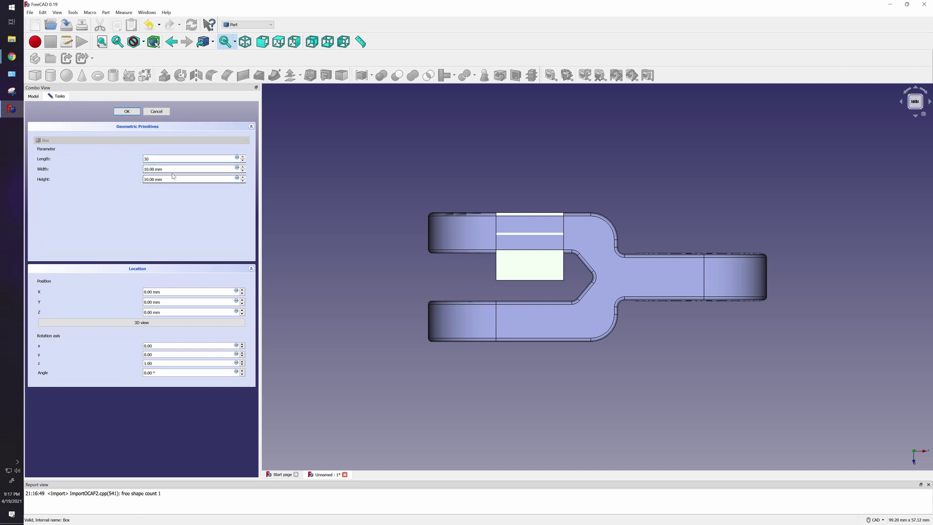
pyautogui.write('30')
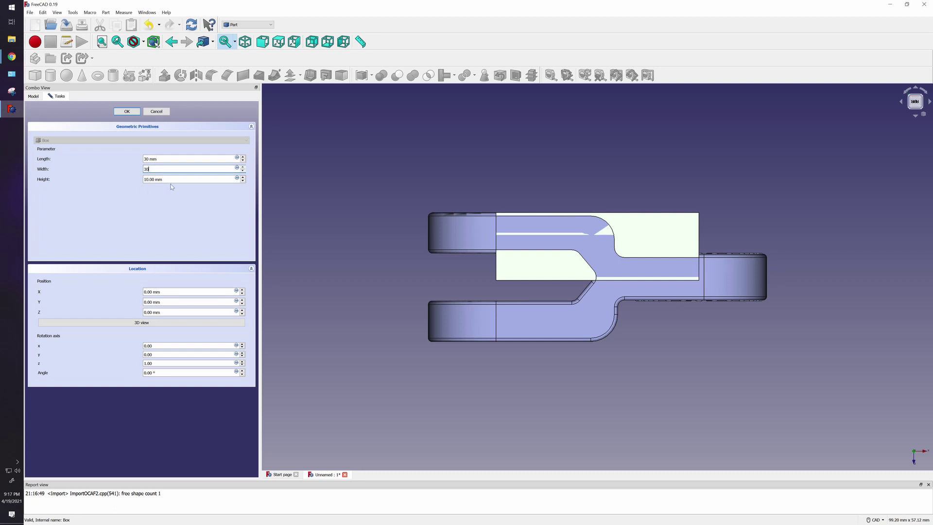
pyautogui.press('Tab')
pyautogui.write('0')
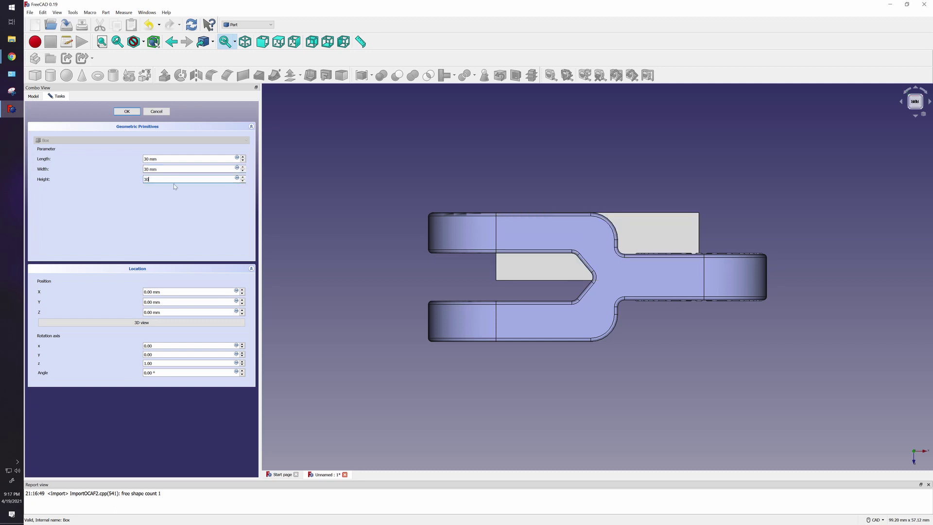
pyautogui.write('30')
pyautogui.hotkey('shift', 'Tab')
pyautogui.press('Tab')
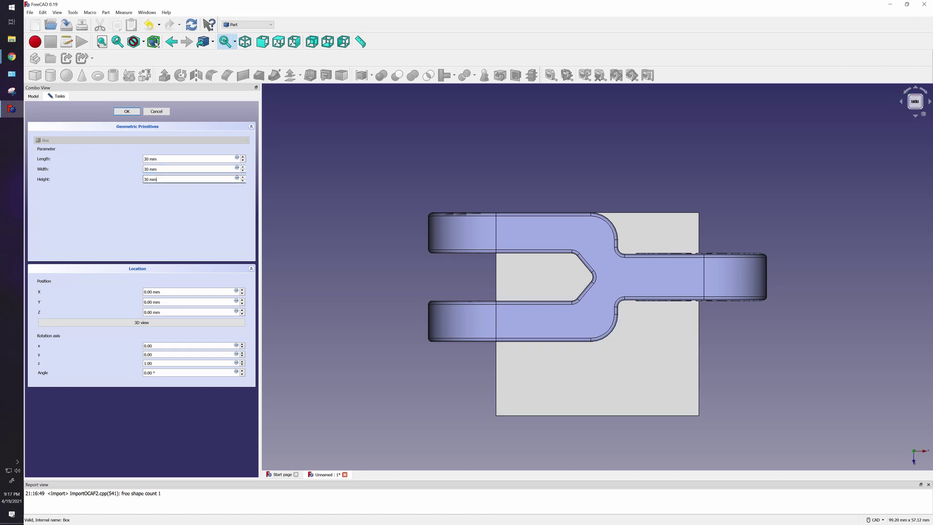
# Finish the cube and open its Edit Cube placement panel, viewing the model from below
pyautogui.press('Return')
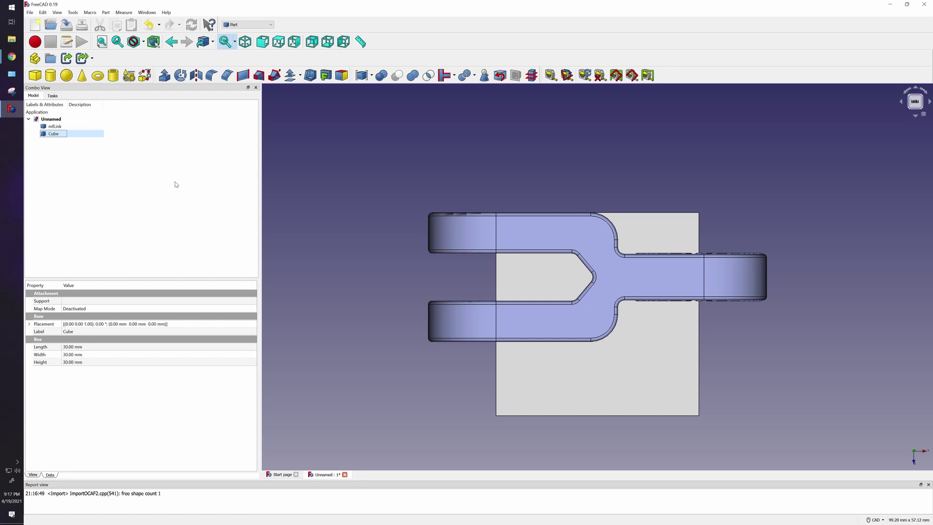
pyautogui.rightClick(54, 135)
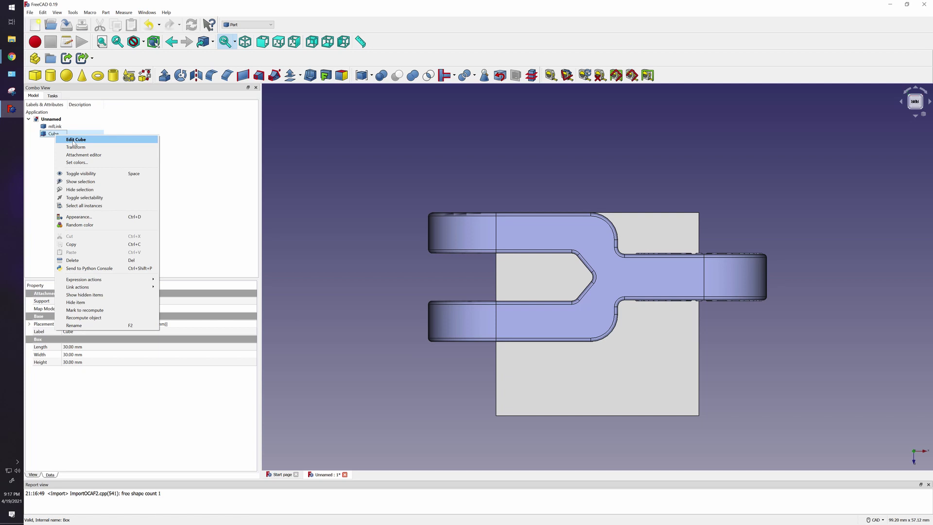
pyautogui.click(74, 140)
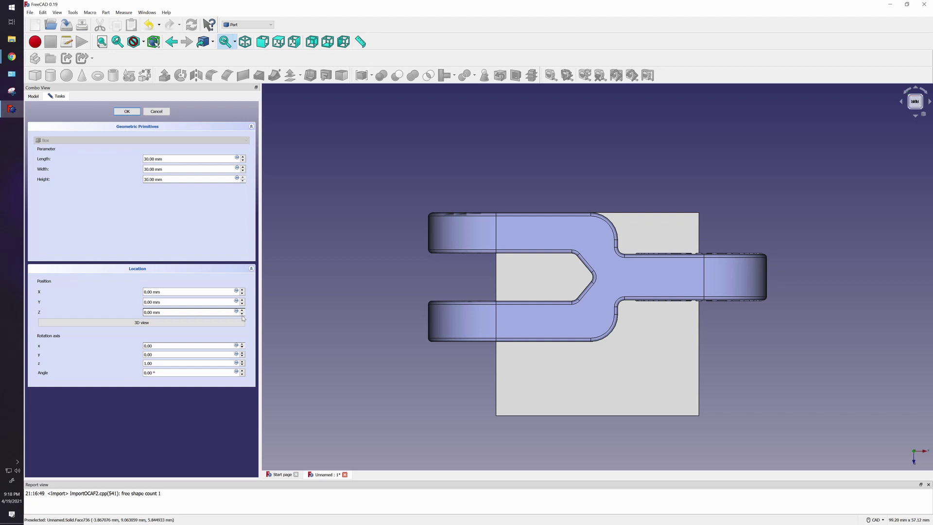
pyautogui.scroll(3, 243, 315)
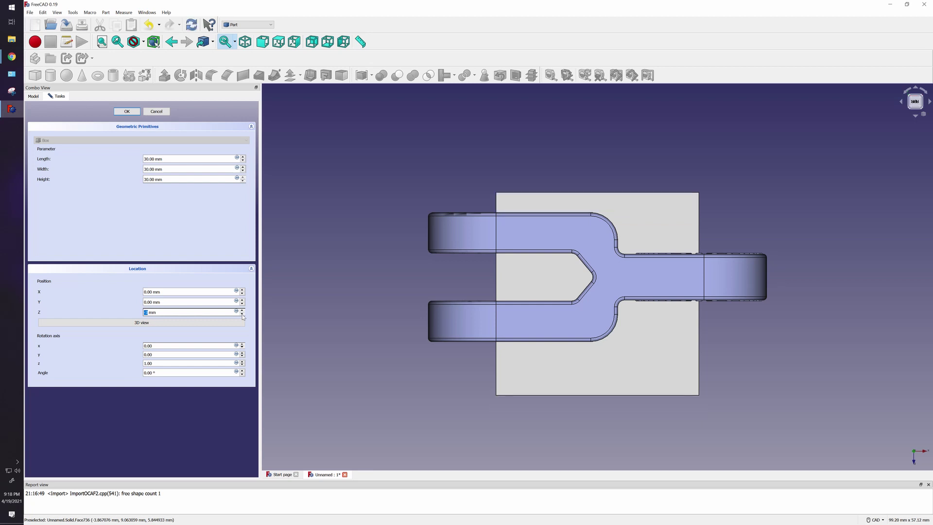
pyautogui.scroll(1, 243, 316)
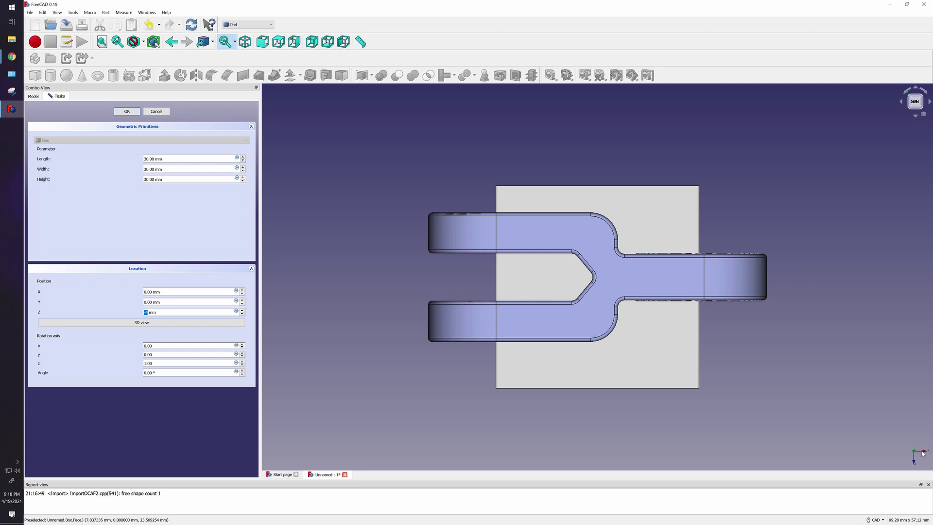
pyautogui.scroll(4, 244, 293)
pyautogui.scroll(9, 243, 292)
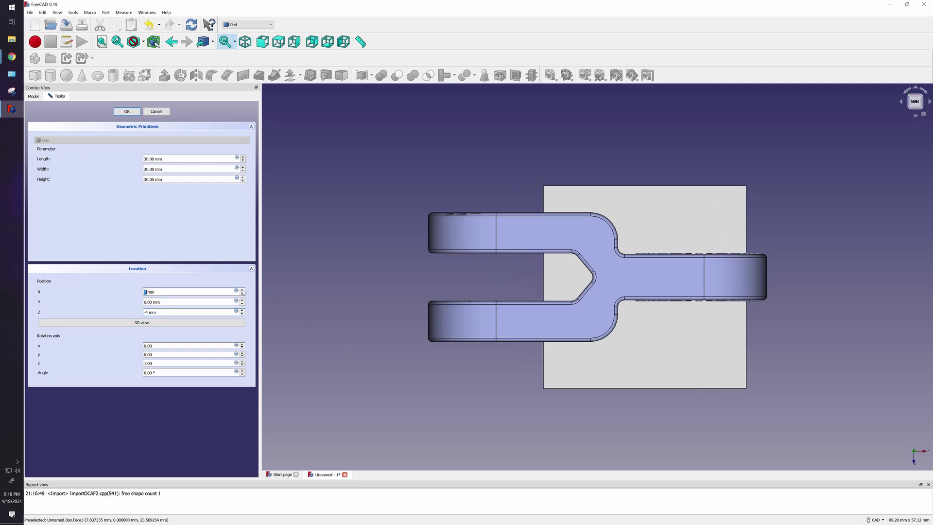
pyautogui.scroll(2, 244, 293)
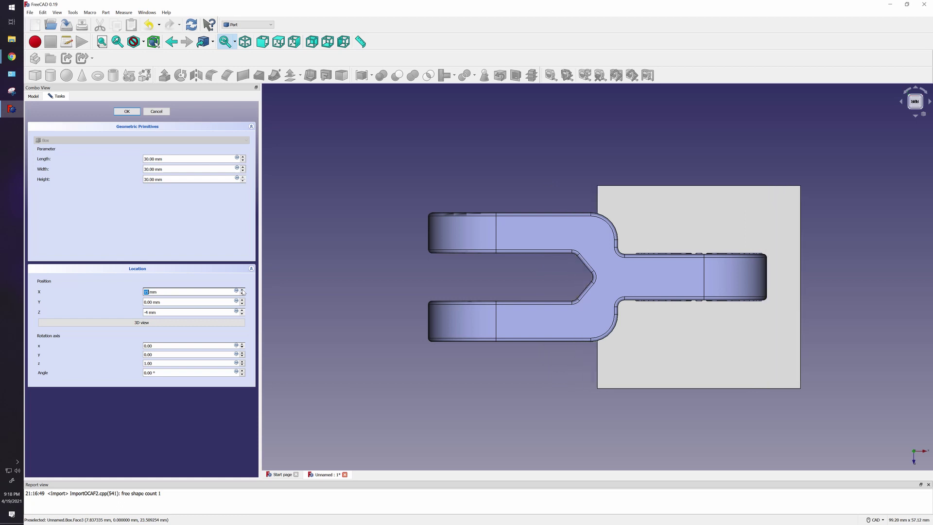
pyautogui.click(916, 117)
pyautogui.click(916, 119)
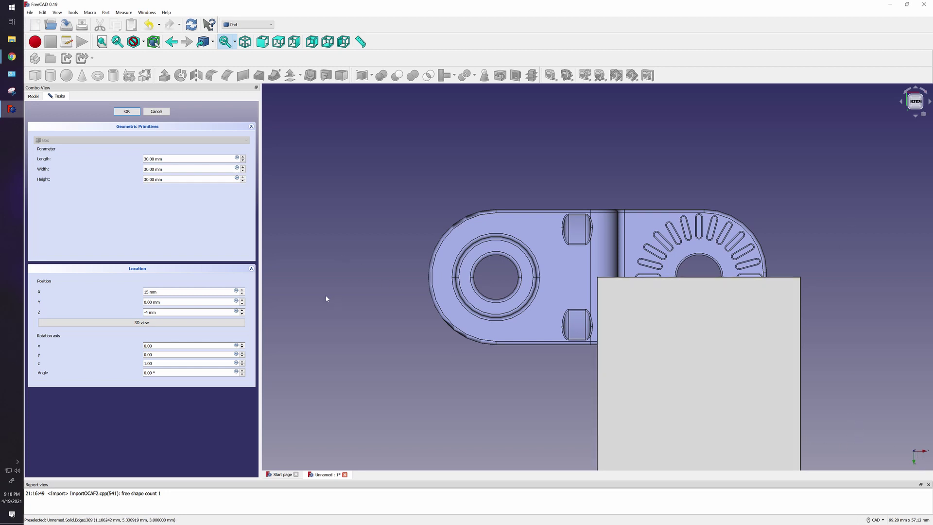
# Place the cube at X 15 mm, Y -14 mm, Z -4 mm and apply it
pyautogui.click(242, 300)
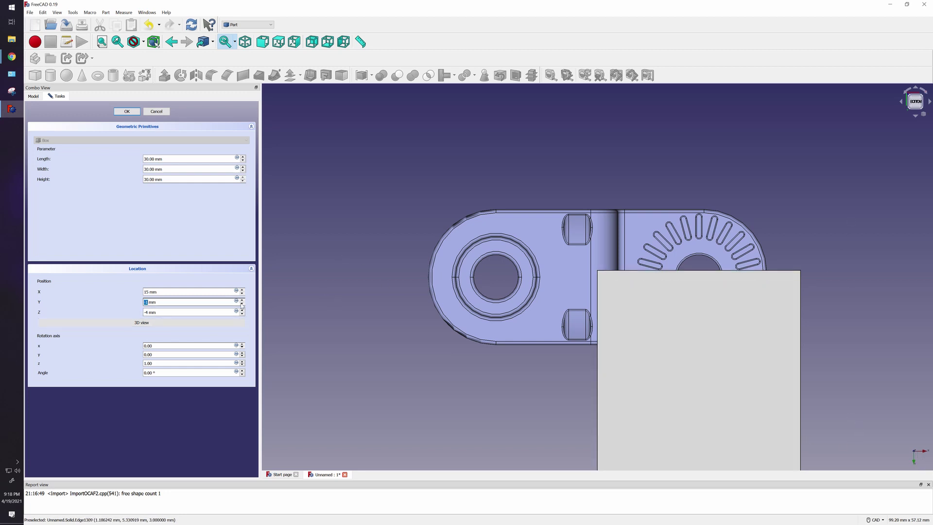
pyautogui.scroll(12, 242, 303)
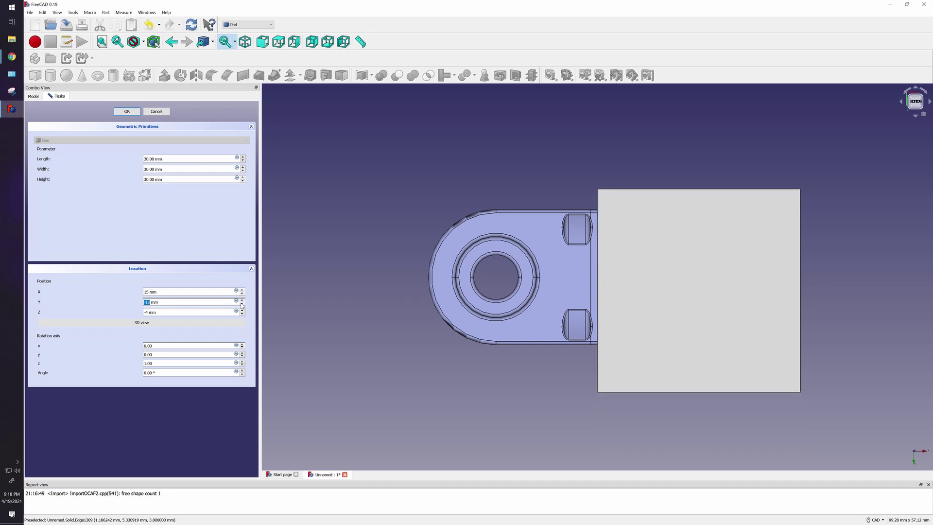
pyautogui.scroll(1, 242, 305)
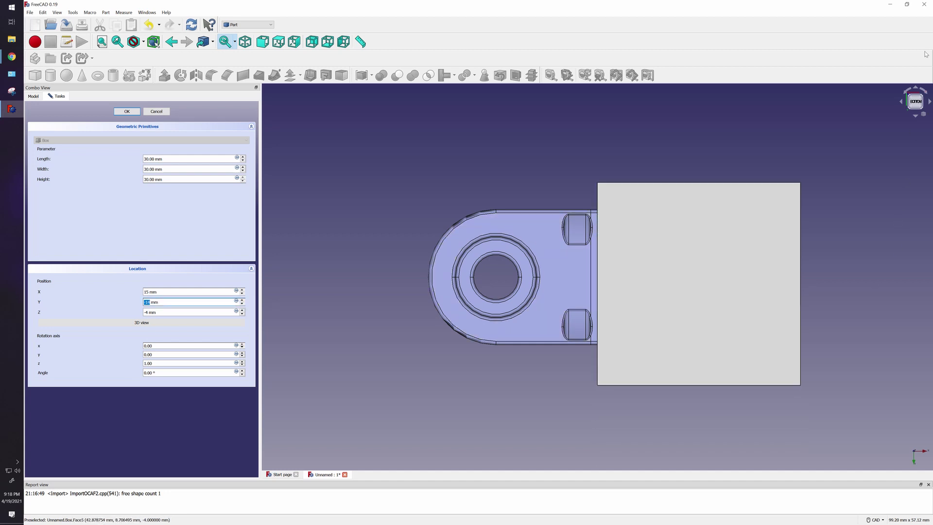
pyautogui.click(916, 89)
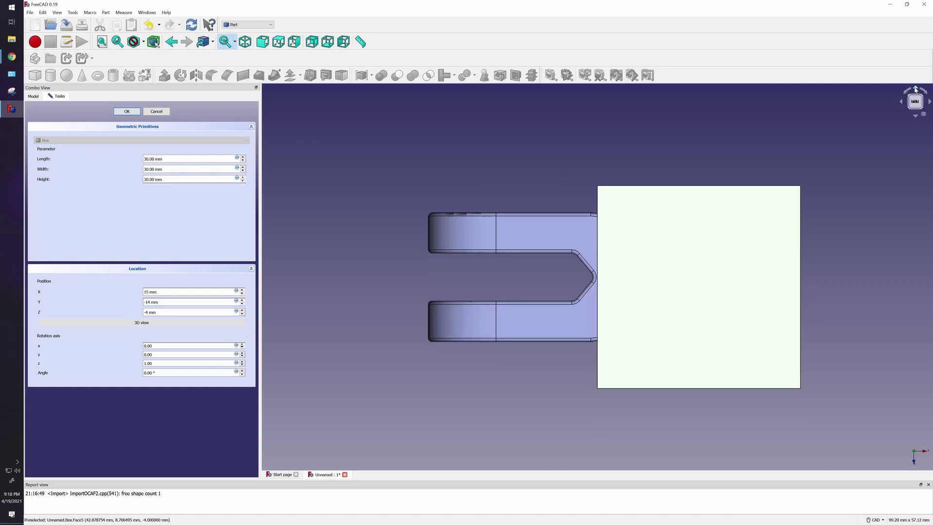
pyautogui.click(916, 89)
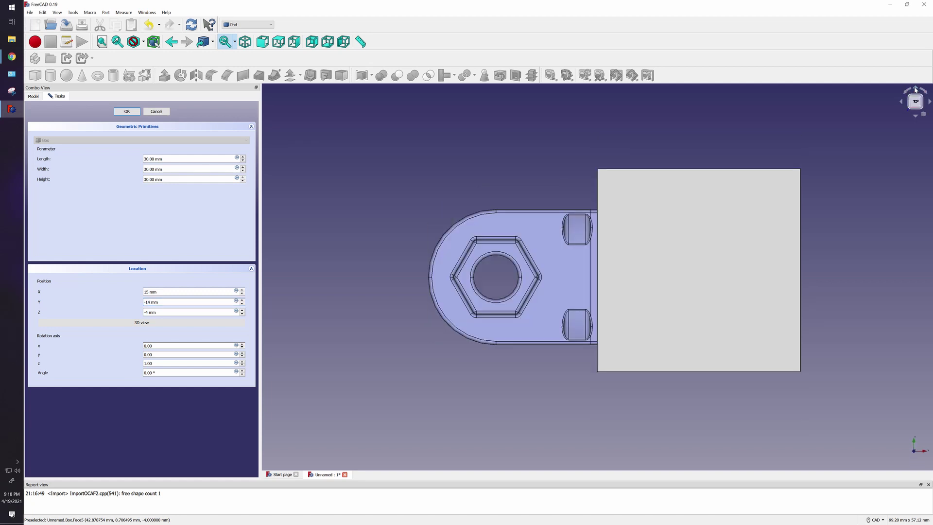
pyautogui.click(916, 88)
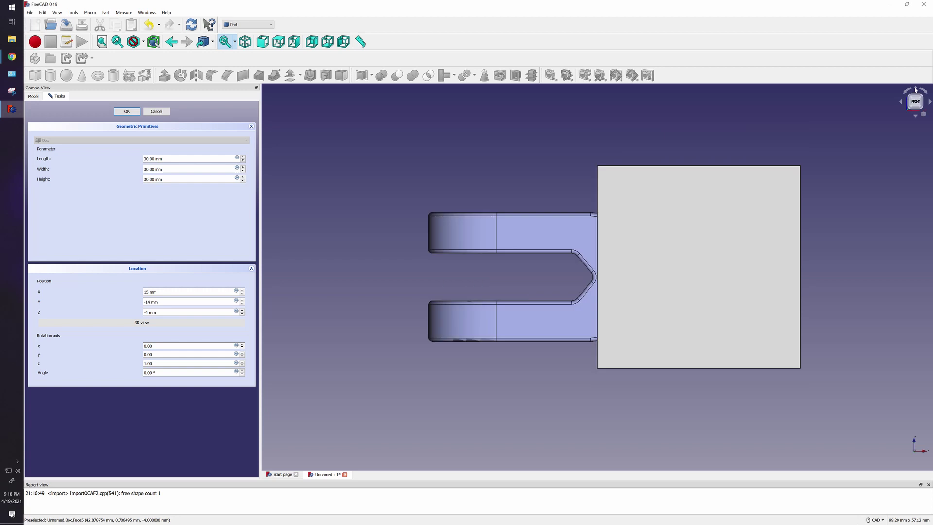
pyautogui.click(916, 89)
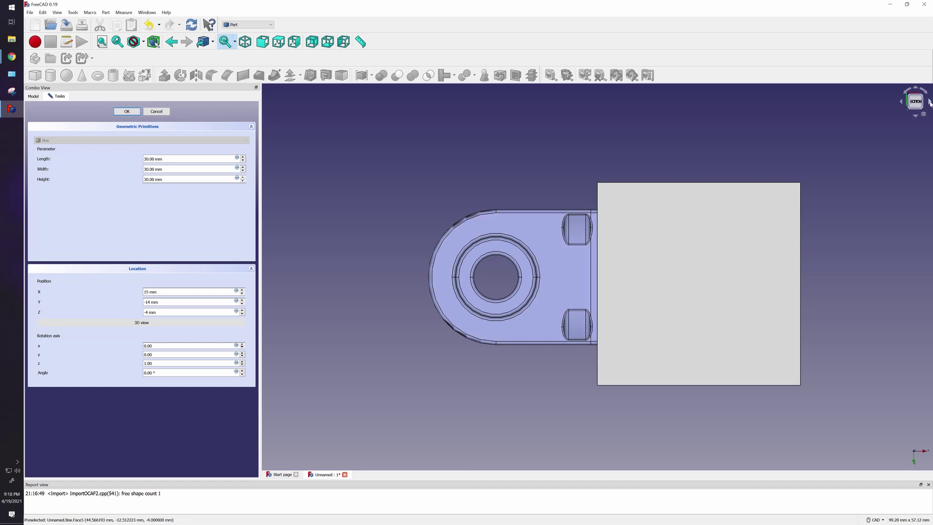
pyautogui.click(917, 117)
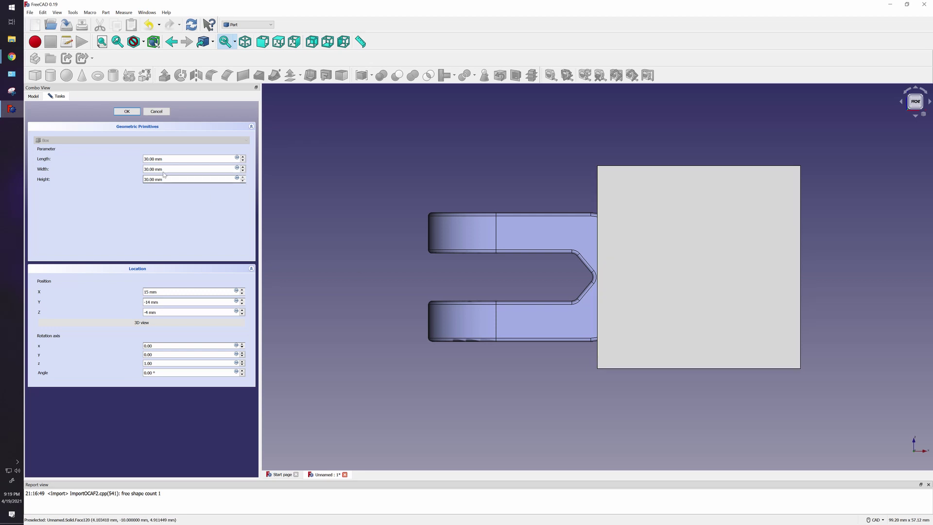
pyautogui.click(126, 111)
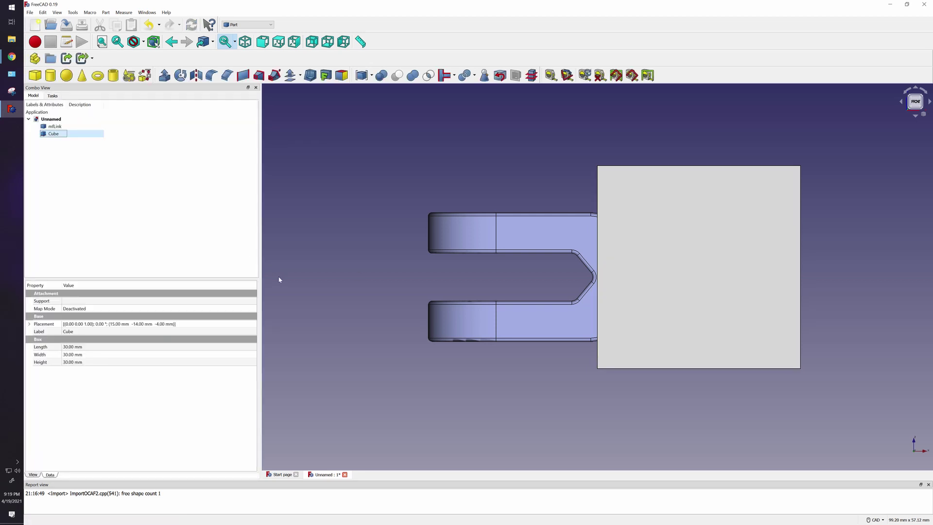
# Select mfLink and the Cube, then Part Cut the cube from the mount and view it from the rear
pyautogui.click(55, 126)
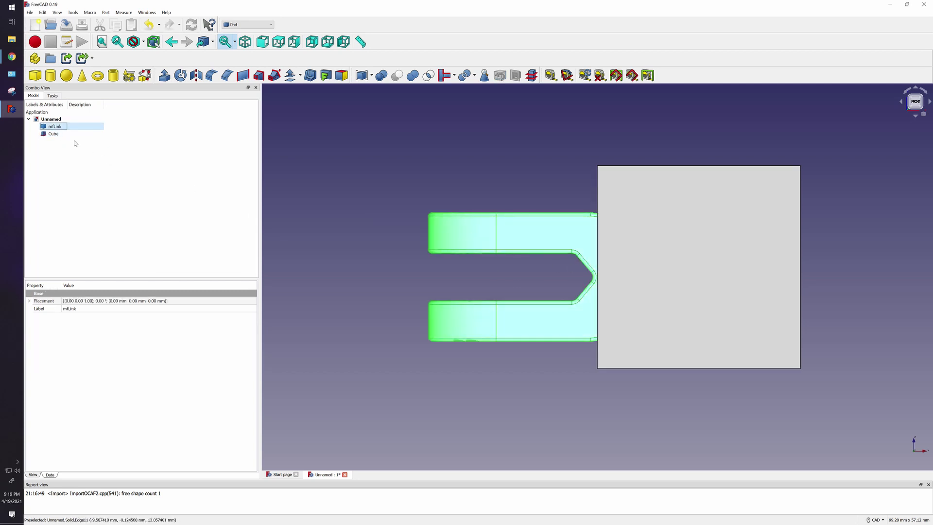
pyautogui.keyDown('ctrl'); pyautogui.click(60, 133); pyautogui.keyUp('ctrl')
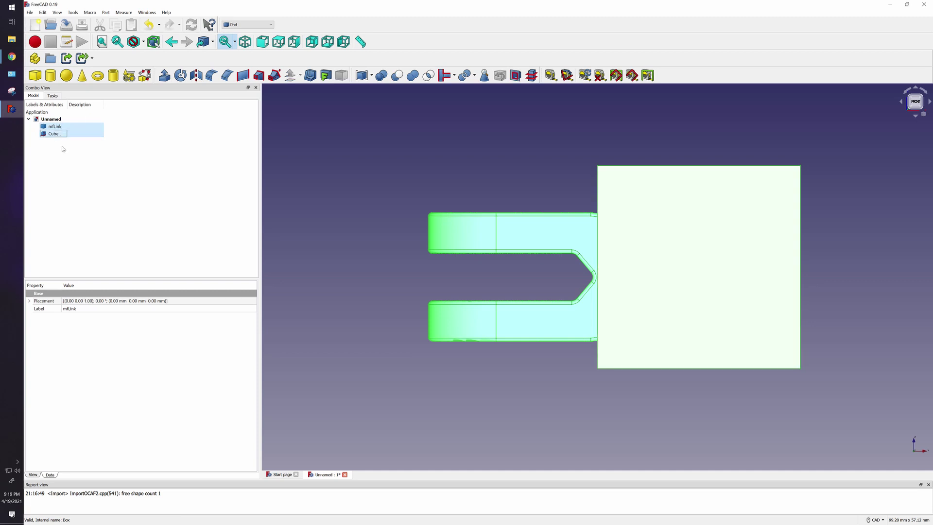
pyautogui.click(398, 76)
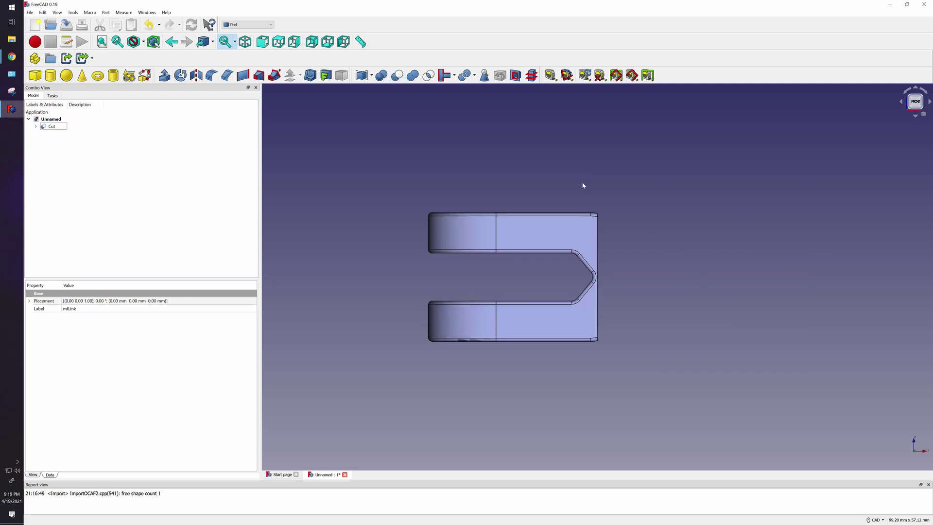
pyautogui.click(930, 101)
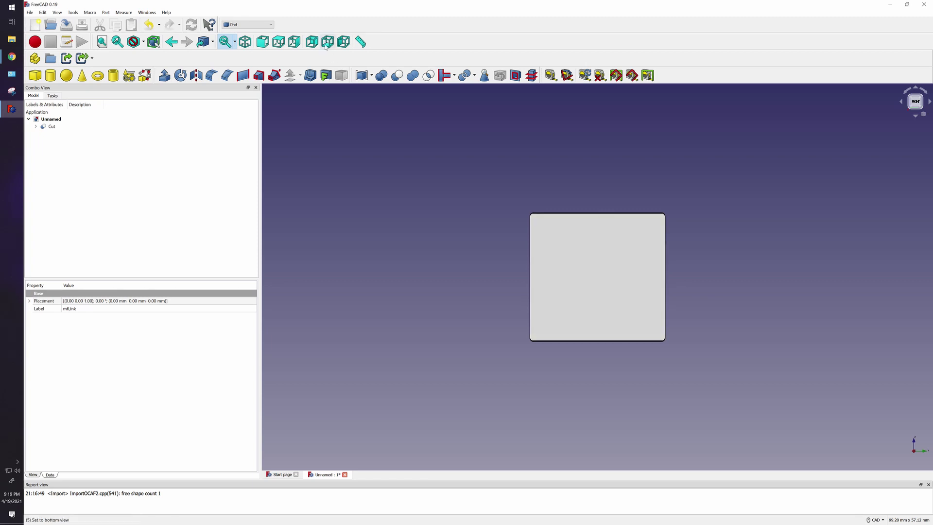
# Switch to the Part Design workbench and show the model tree
pyautogui.click(270, 25)
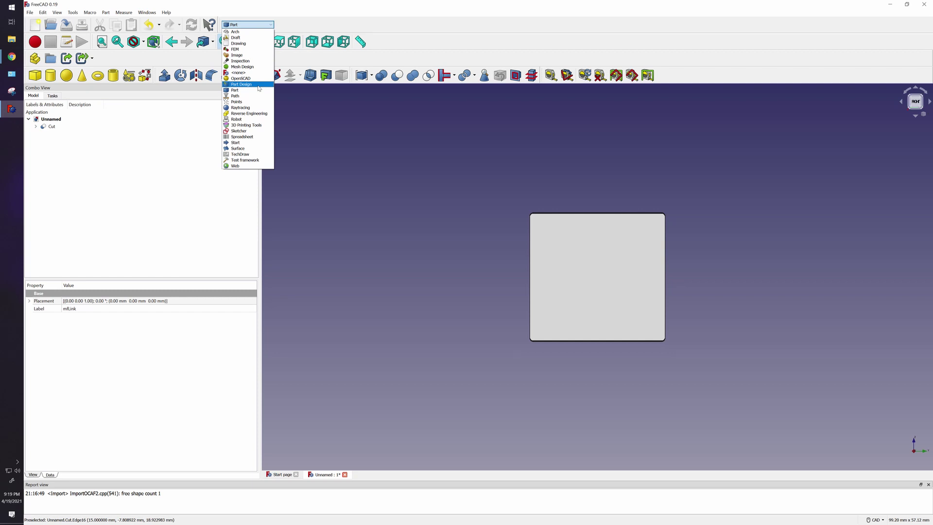
pyautogui.click(242, 84)
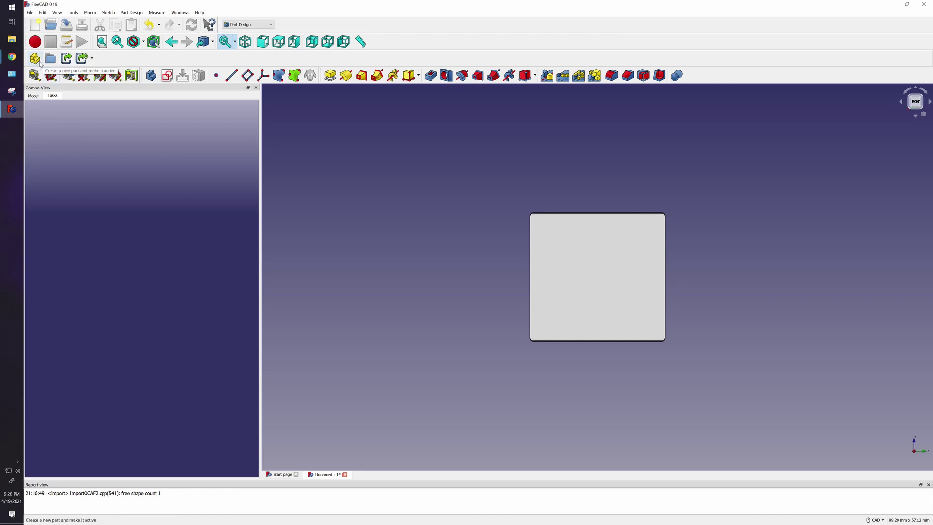
pyautogui.click(251, 25)
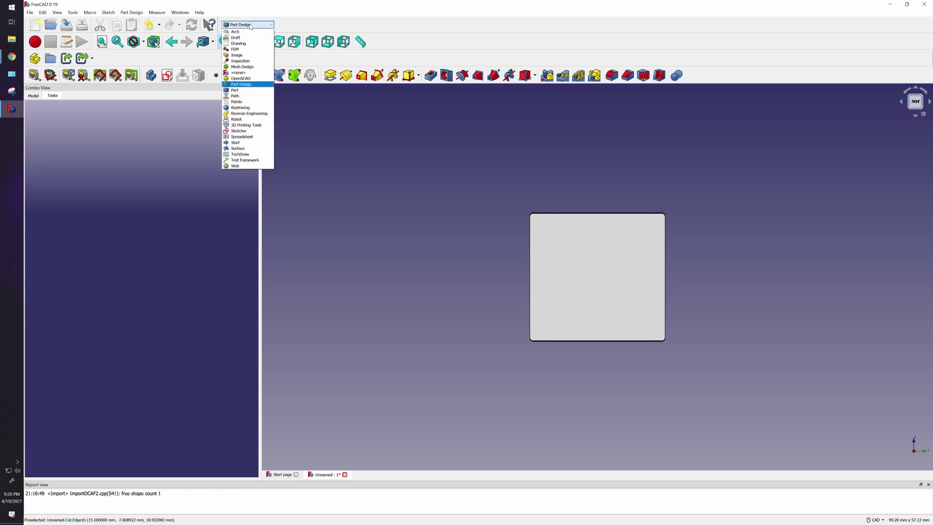
pyautogui.click(242, 84)
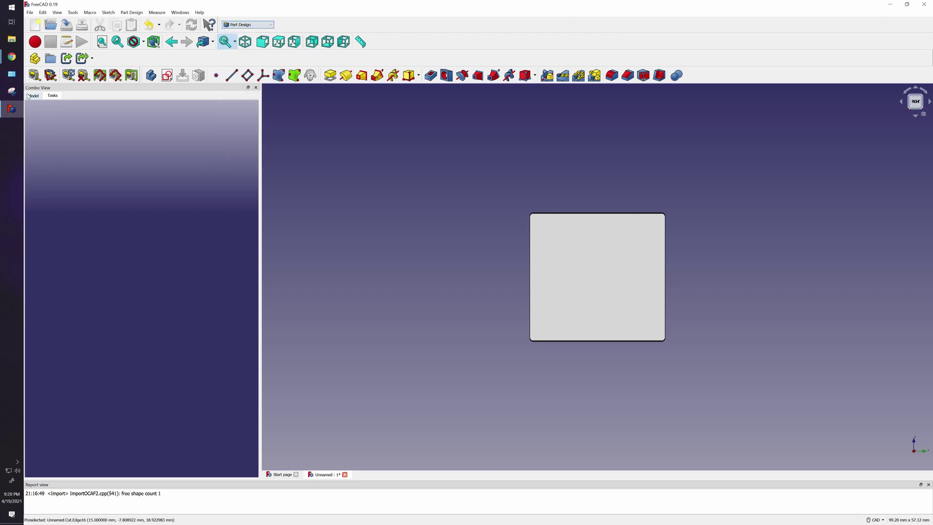
pyautogui.click(32, 96)
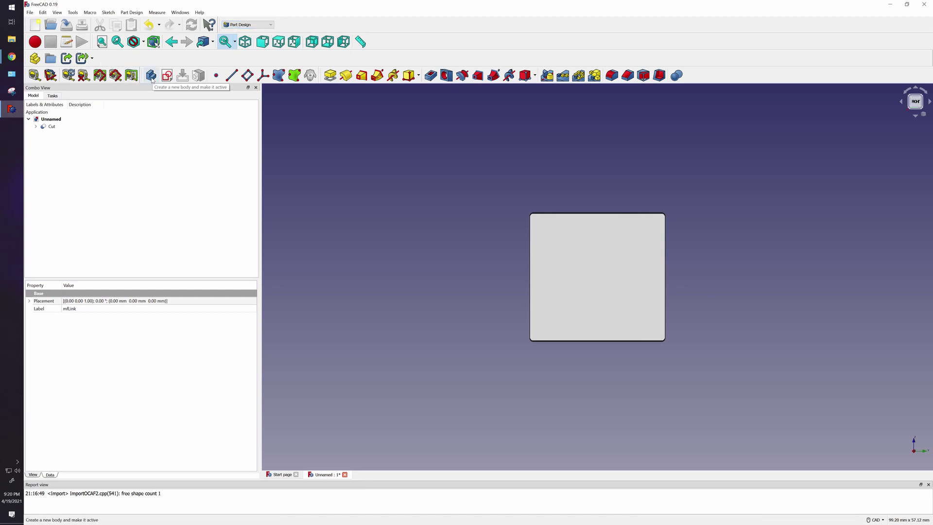
# Create a new empty Body after dismissing the Bad base feature warning
pyautogui.click(152, 76)
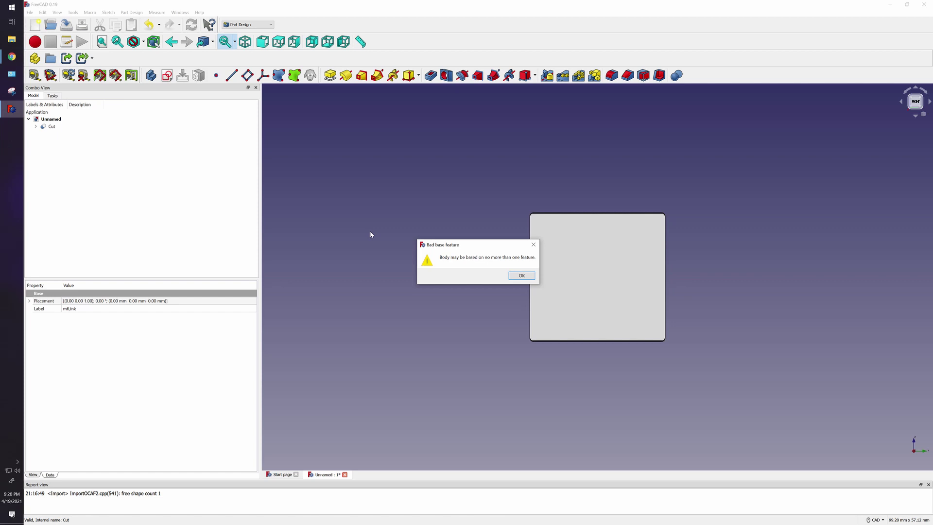
pyautogui.click(520, 275)
pyautogui.click(51, 119)
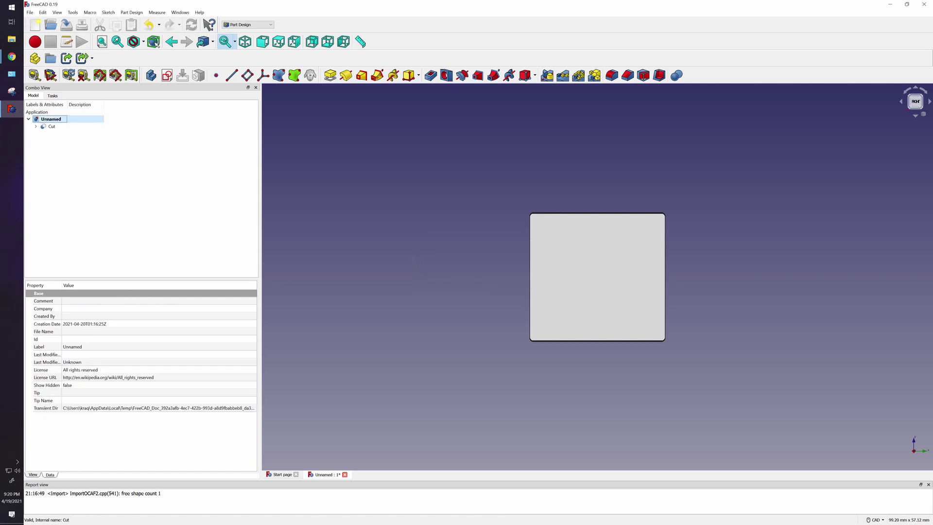
pyautogui.click(17, 470)
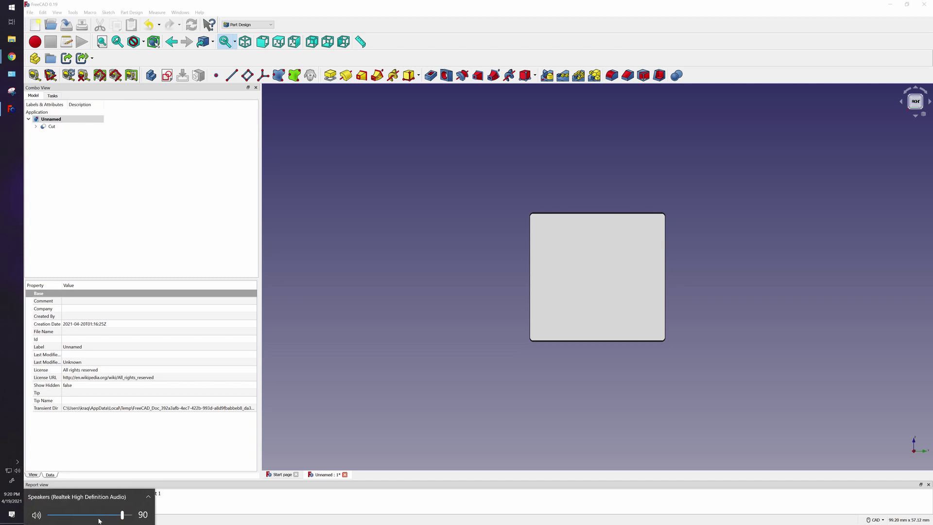
pyautogui.click(83, 220)
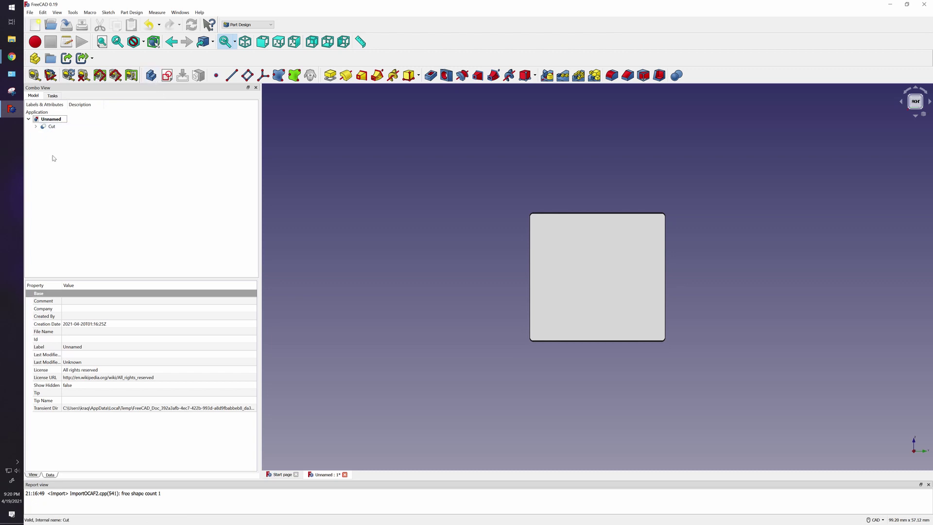
pyautogui.click(151, 75)
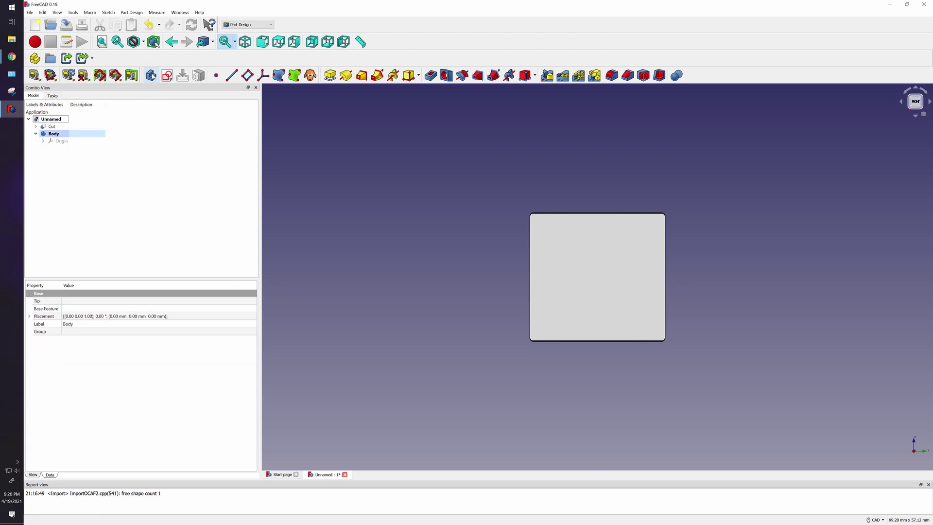
# Select the Cut mount's bottom face and create a ShapeBinder from it in the Body
pyautogui.click(135, 187)
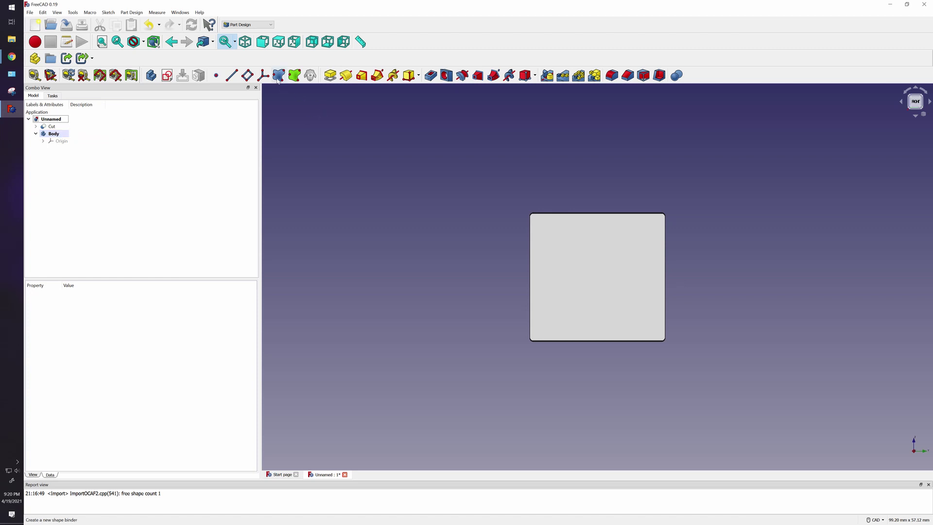
pyautogui.click(574, 255)
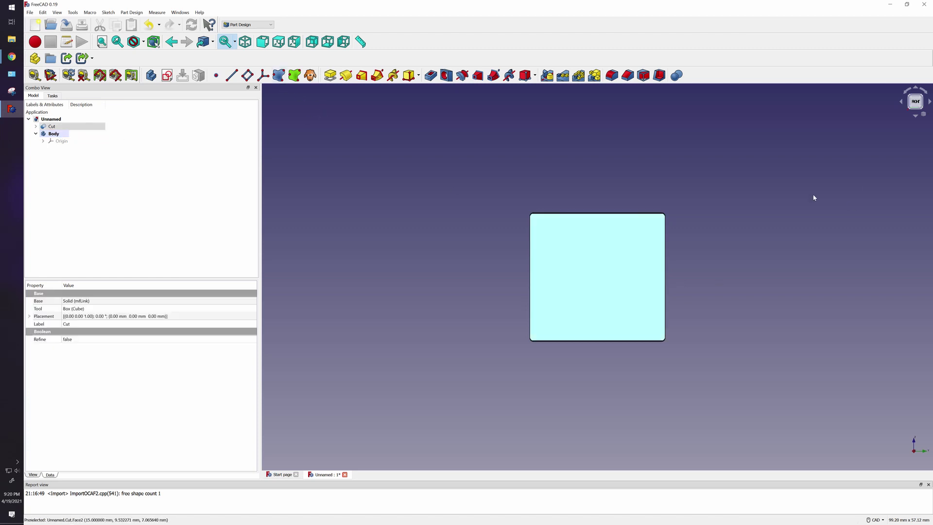
pyautogui.click(778, 284)
pyautogui.click(652, 284)
pyautogui.click(917, 117)
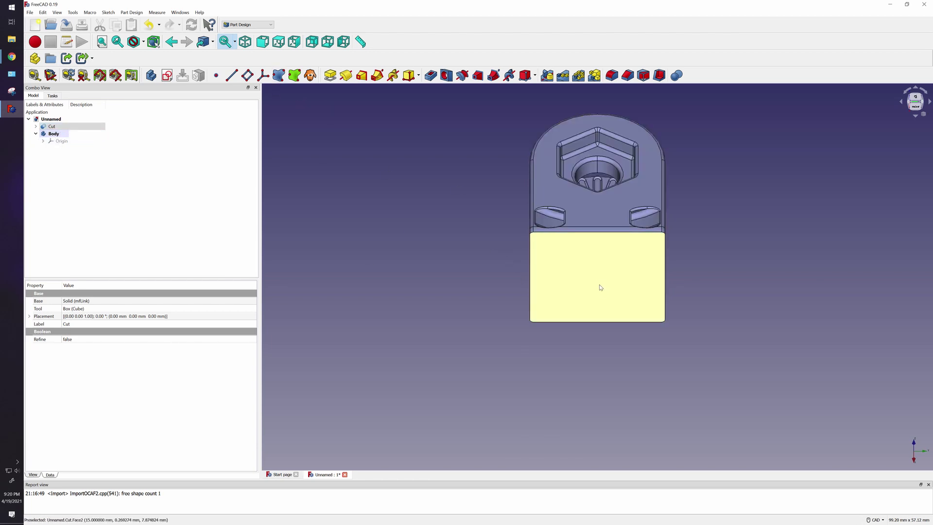
pyautogui.click(279, 76)
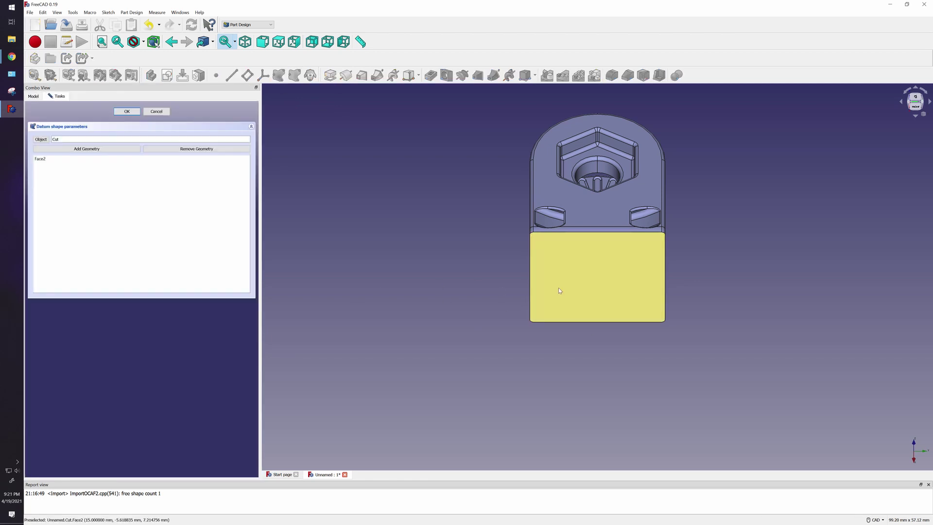
pyautogui.press('Return')
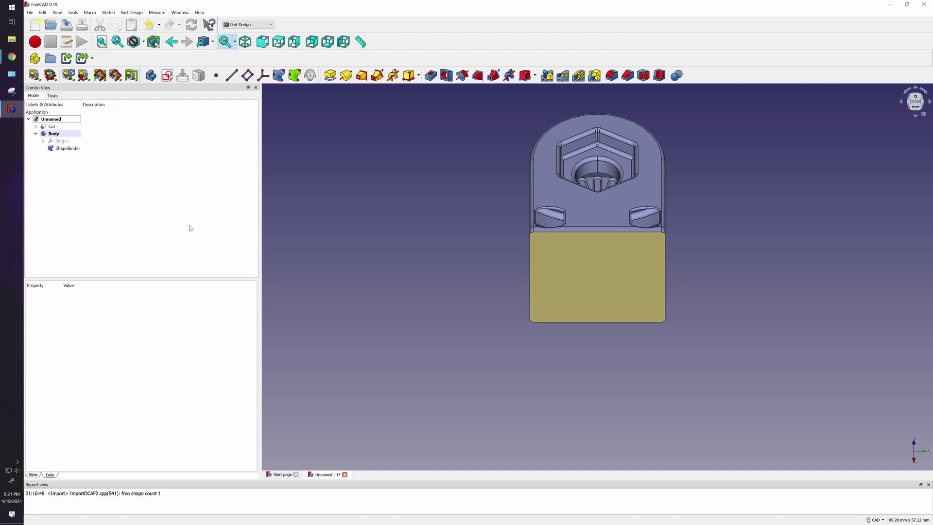
pyautogui.click(68, 148)
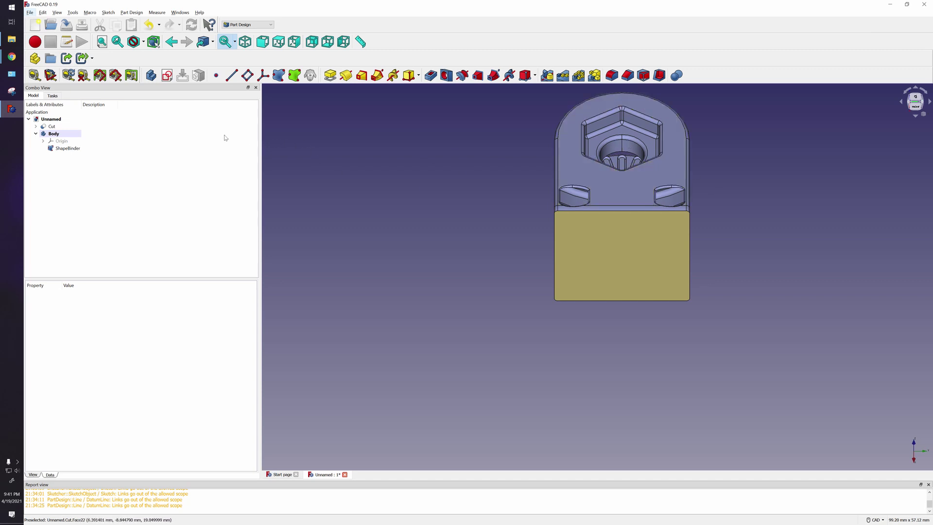
# Hide the Cut solid with Space, then select the Body
pyautogui.click(66, 128)
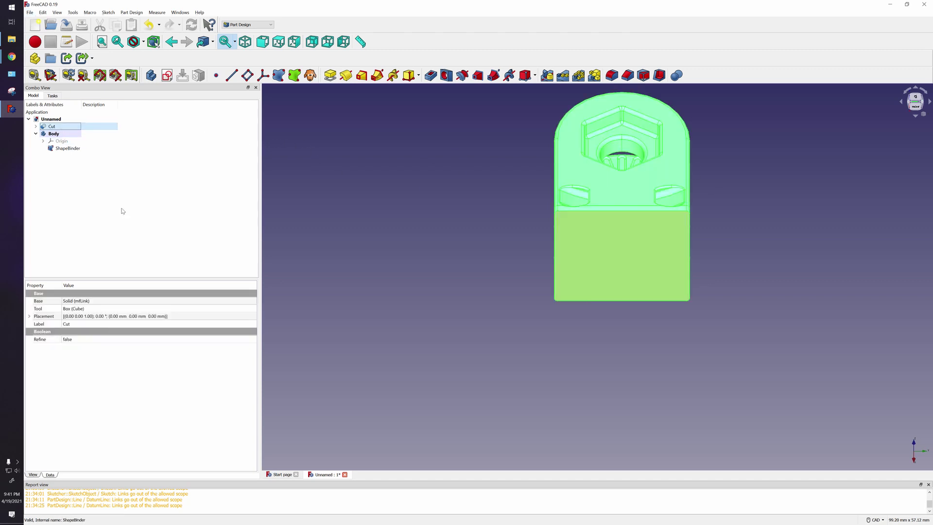
pyautogui.click(140, 235)
pyautogui.click(51, 126)
pyautogui.press('space')
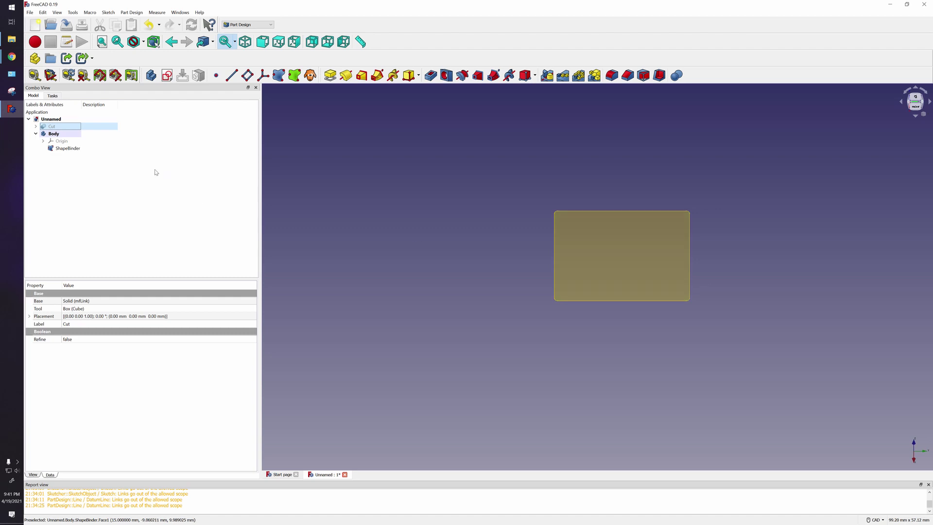
pyautogui.click(185, 124)
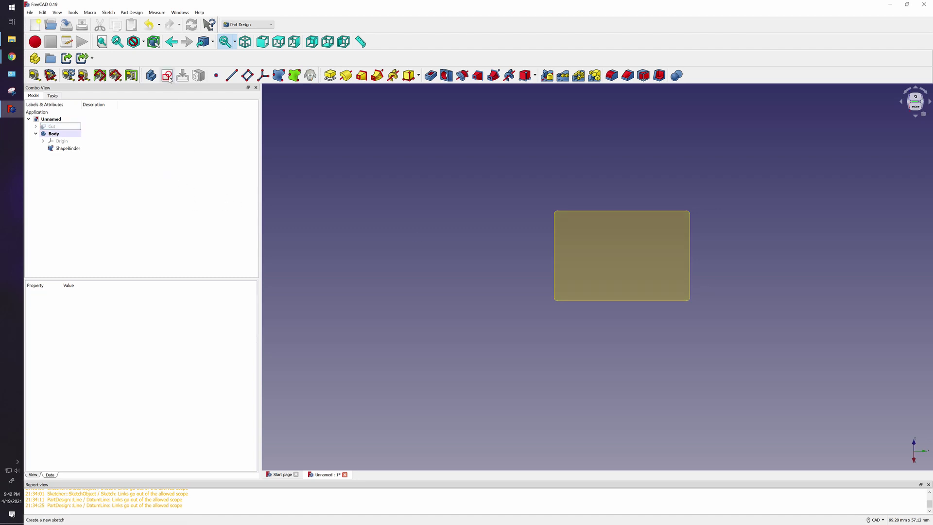
pyautogui.click(59, 134)
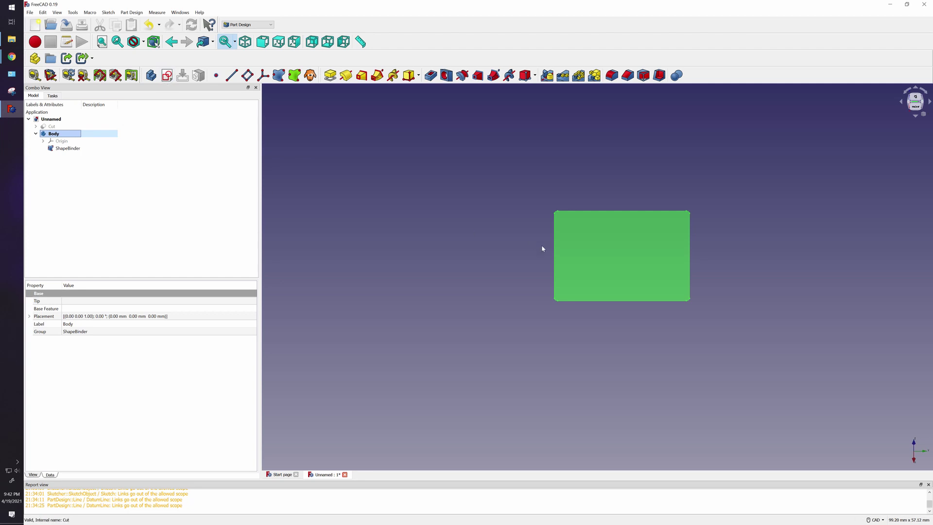
# Create a new sketch on the ShapeBinder's rectangular face
pyautogui.click(573, 252)
pyautogui.click(489, 313)
pyautogui.click(612, 270)
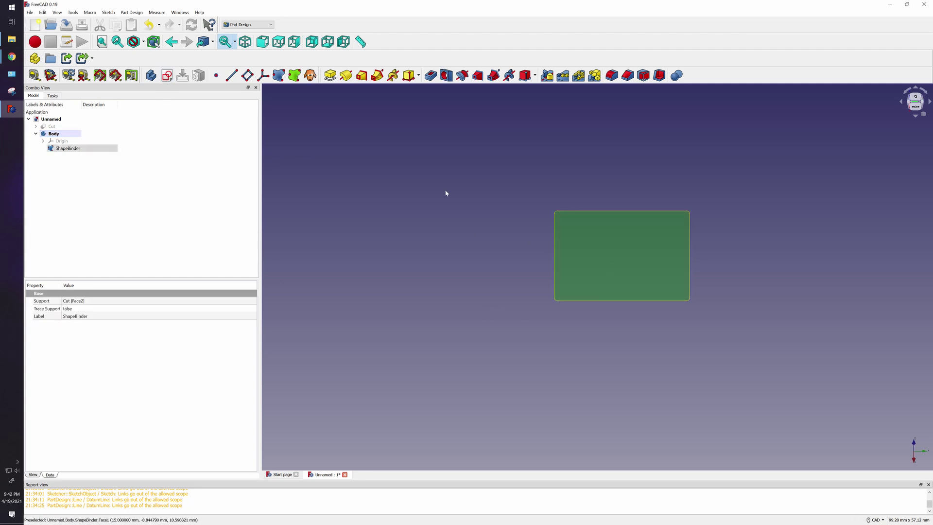
pyautogui.click(166, 75)
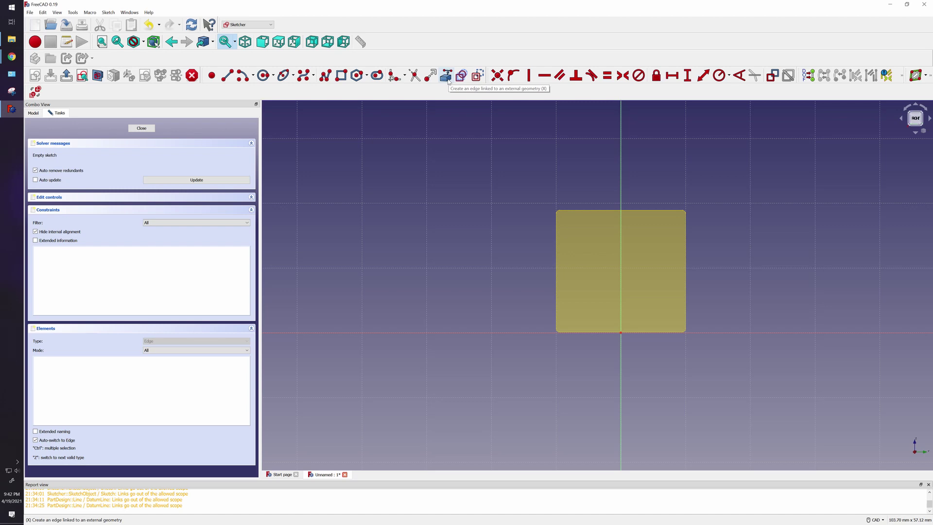
# Add the square's left and right edges as external geometry
pyautogui.click(446, 76)
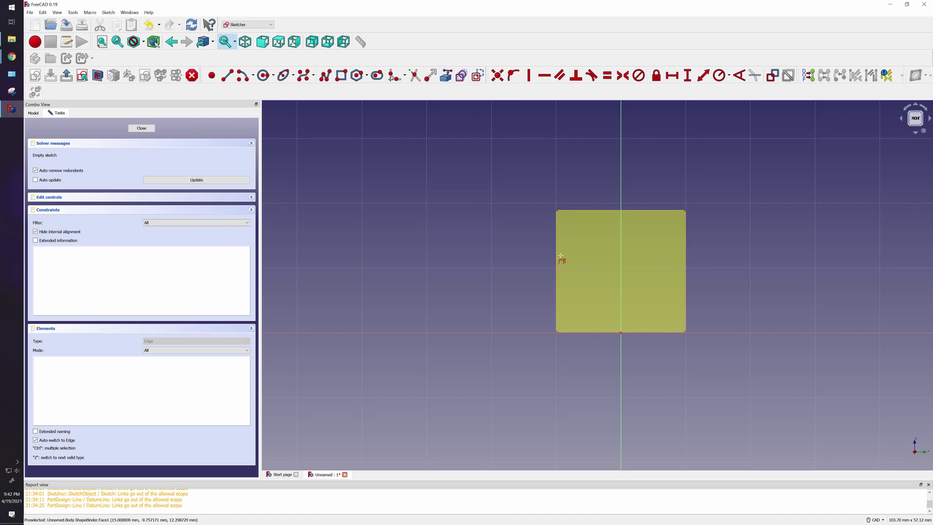
pyautogui.scroll(5, 560, 256)
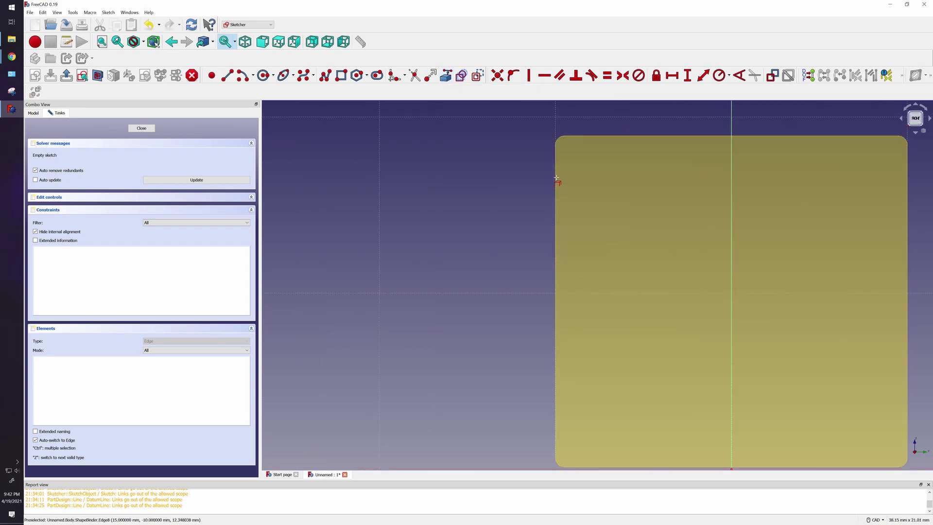
pyautogui.click(558, 179)
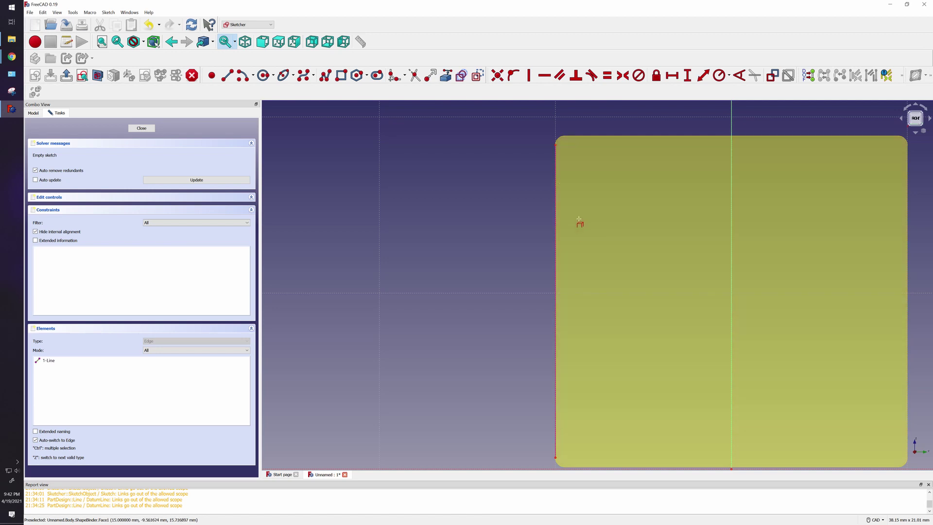
pyautogui.scroll(-3, 585, 261)
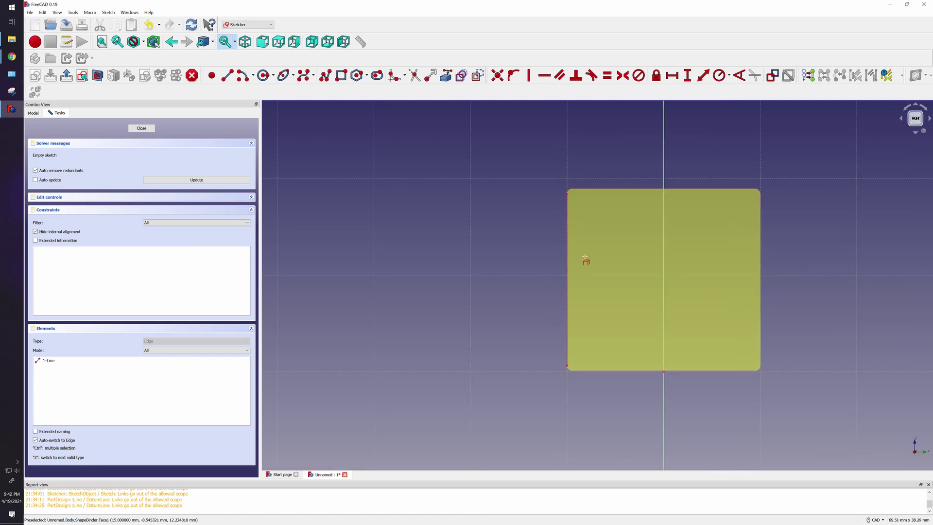
pyautogui.click(763, 234)
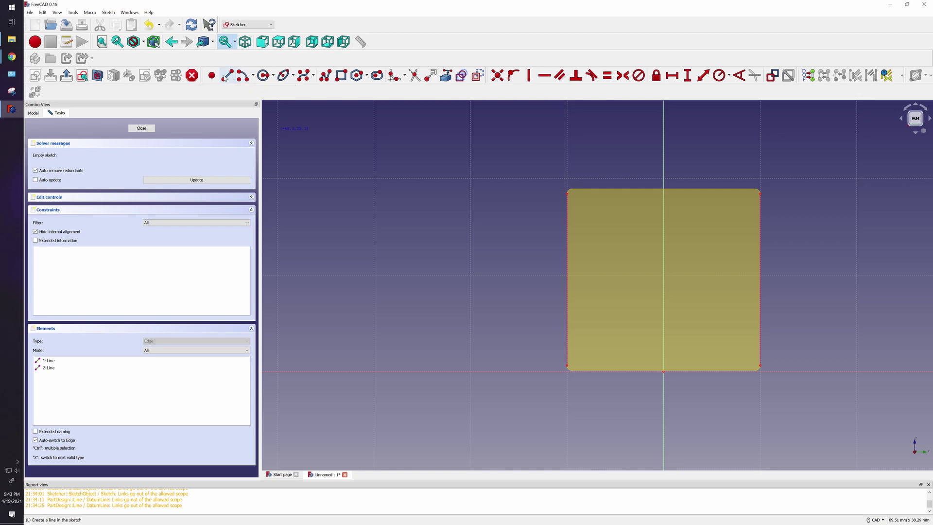
# Draw two diagonal lines across the square, top-left to bottom-right and bottom-left to top-right
pyautogui.click(227, 75)
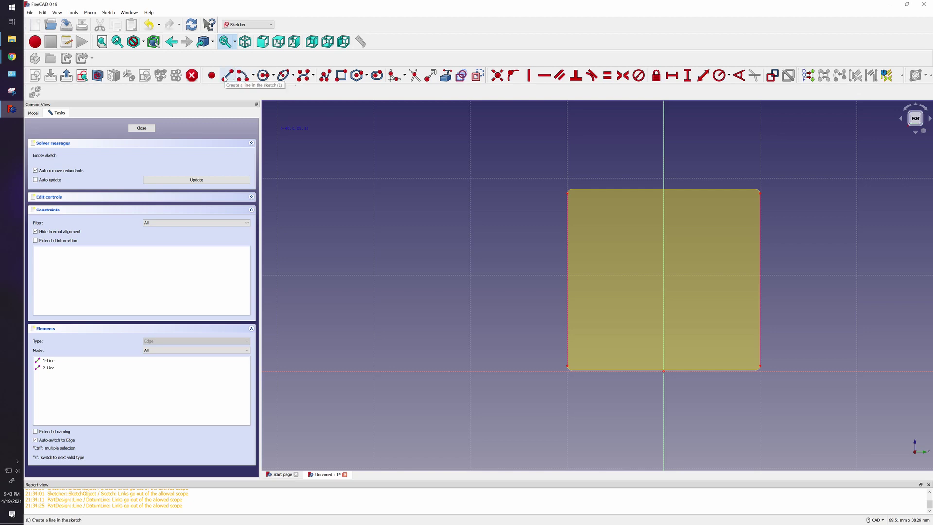
pyautogui.click(569, 195)
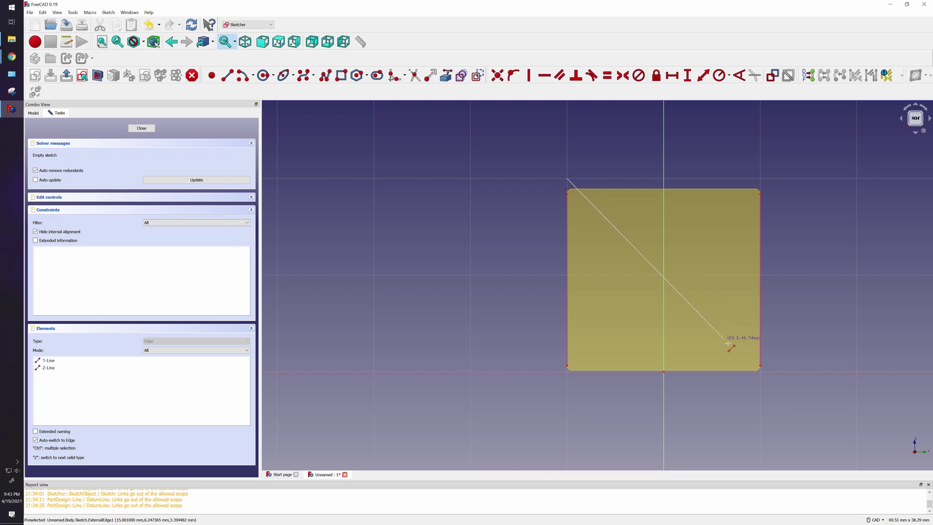
pyautogui.click(761, 367)
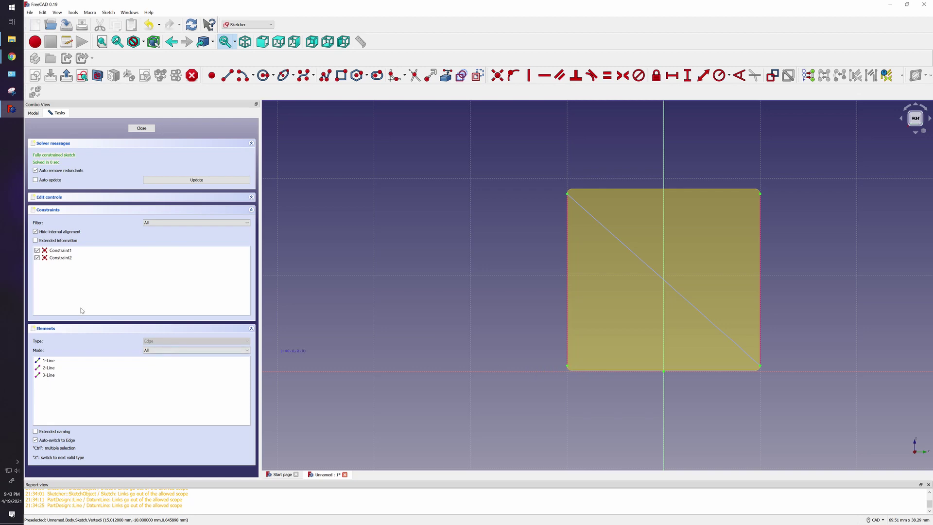
pyautogui.click(570, 369)
pyautogui.click(761, 194)
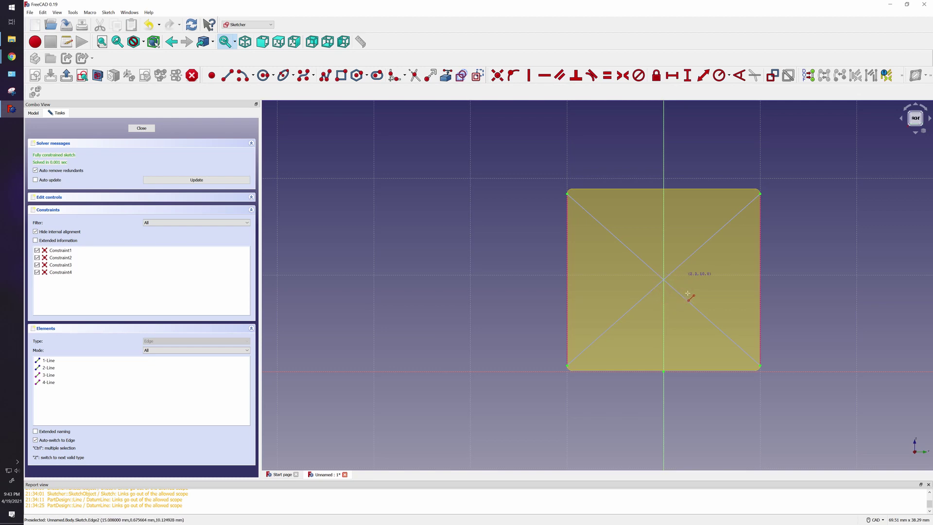
# Trim away the upper-left and upper-right halves of the diagonals, leaving a peak
pyautogui.click(418, 79)
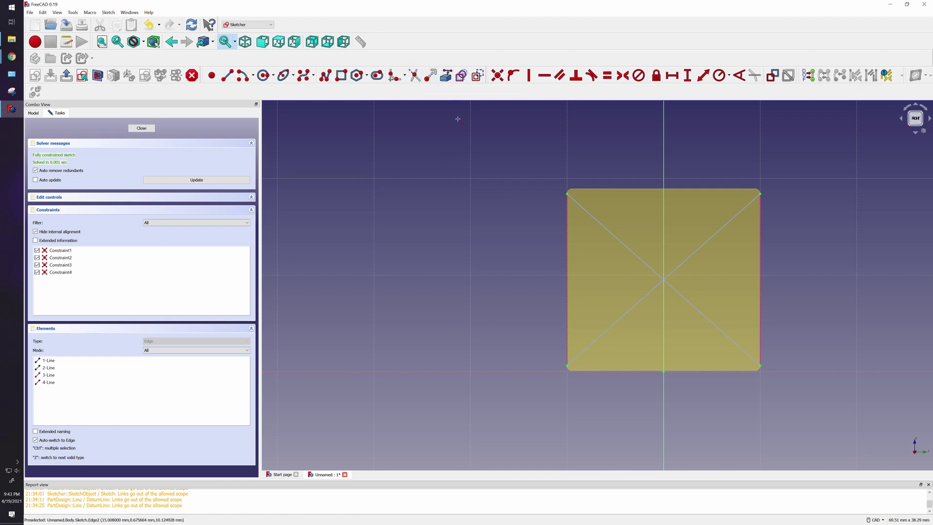
pyautogui.click(616, 239)
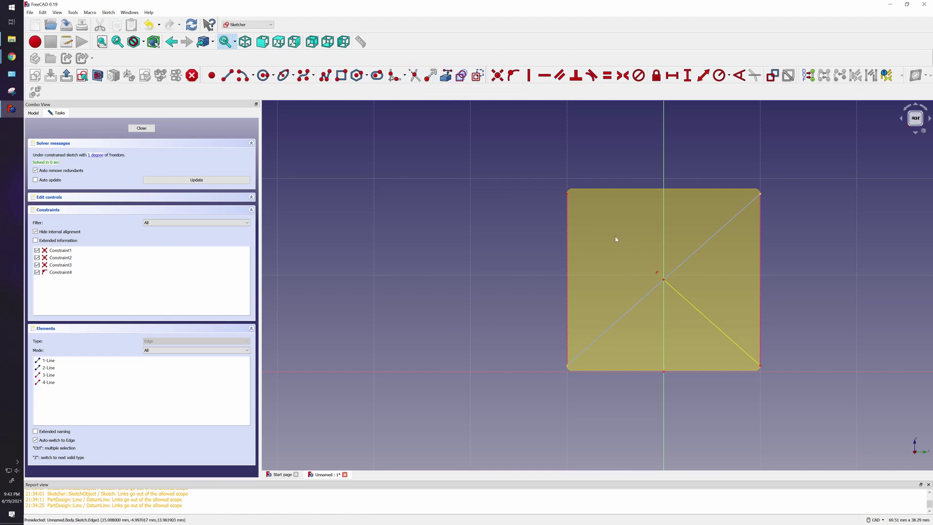
pyautogui.click(708, 242)
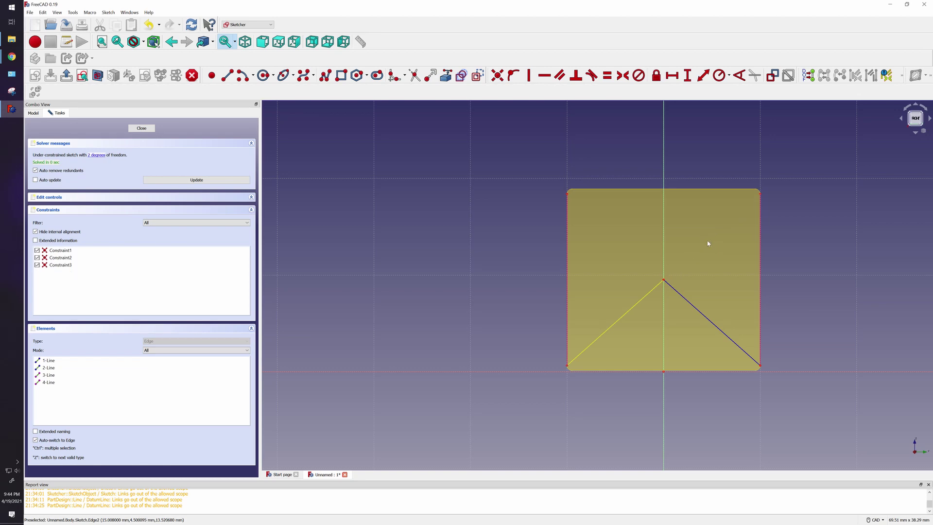
# Constrain the apex 9.53 mm vertically and 0 mm horizontally from the origin
pyautogui.click(689, 80)
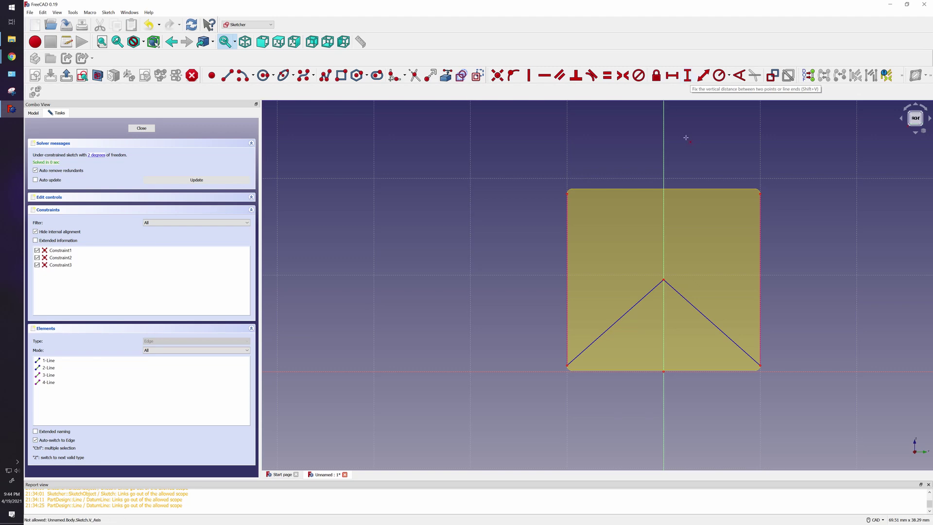
pyautogui.click(665, 281)
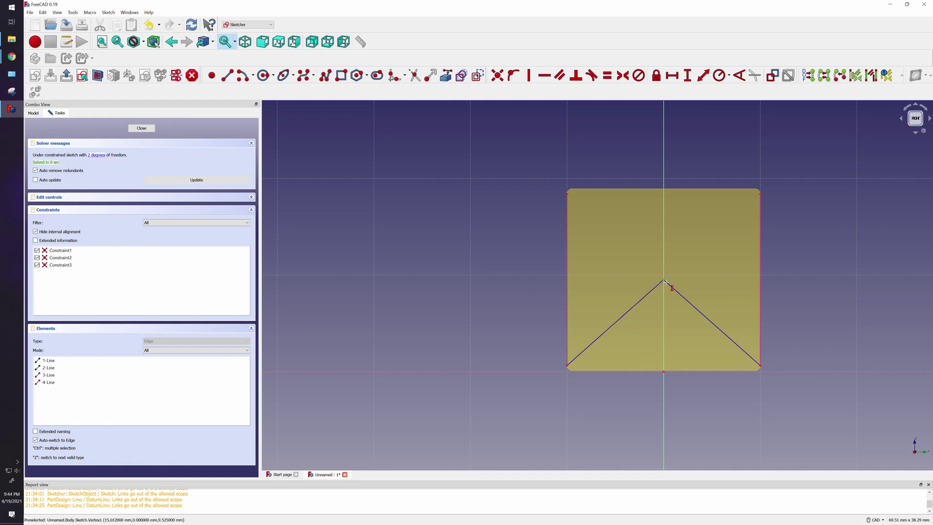
pyautogui.click(666, 374)
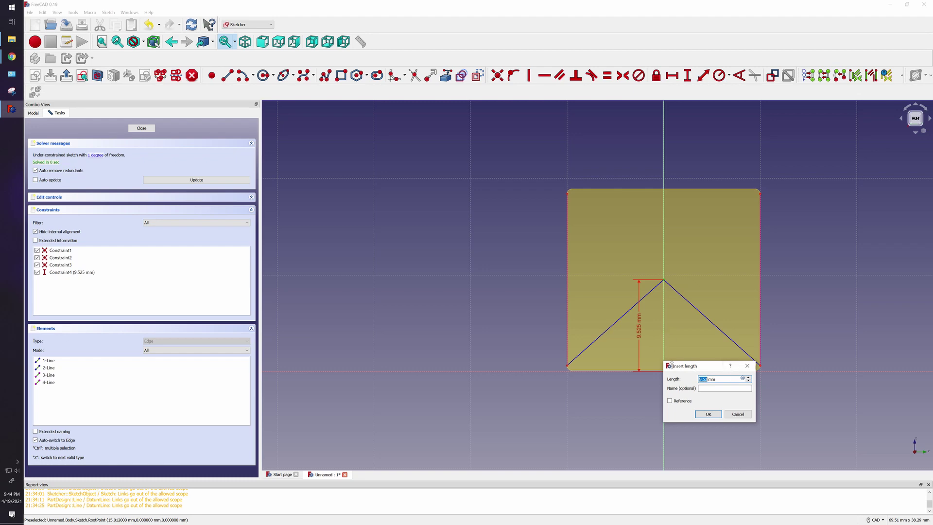
pyautogui.click(708, 414)
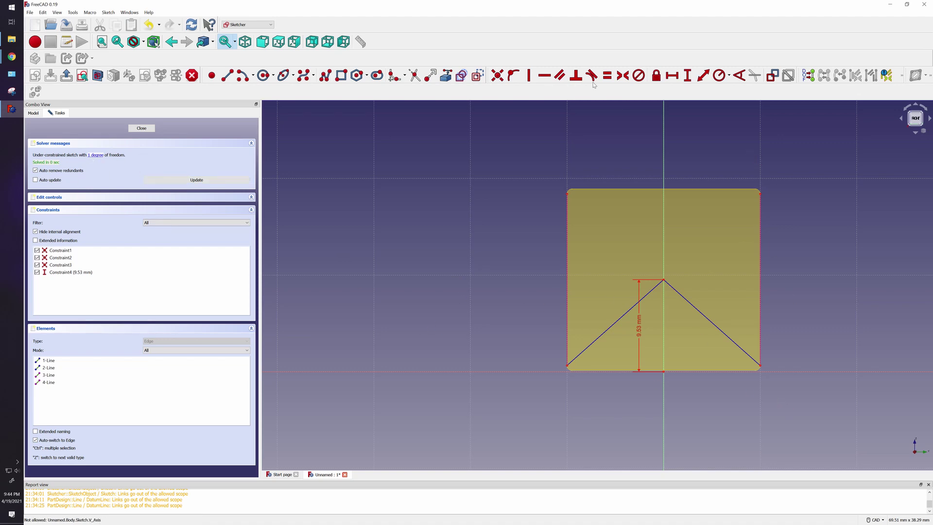
pyautogui.click(676, 80)
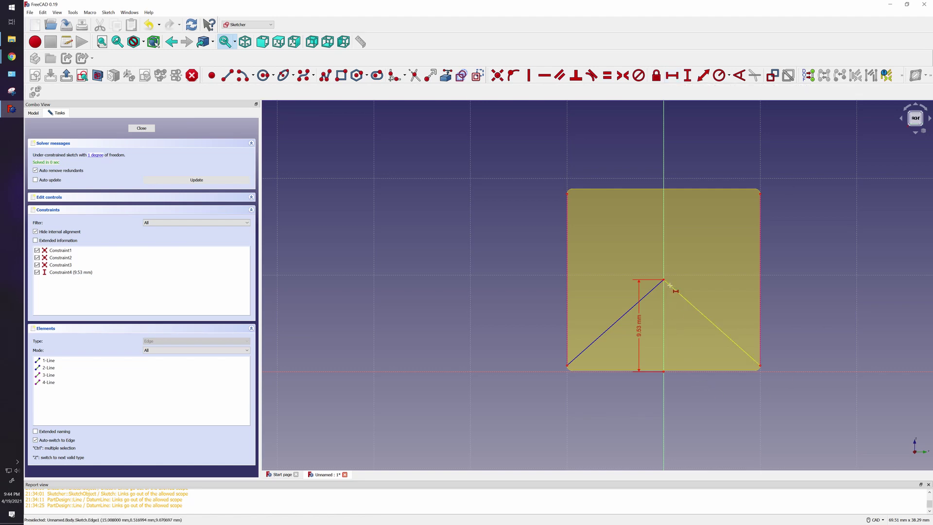
pyautogui.click(666, 375)
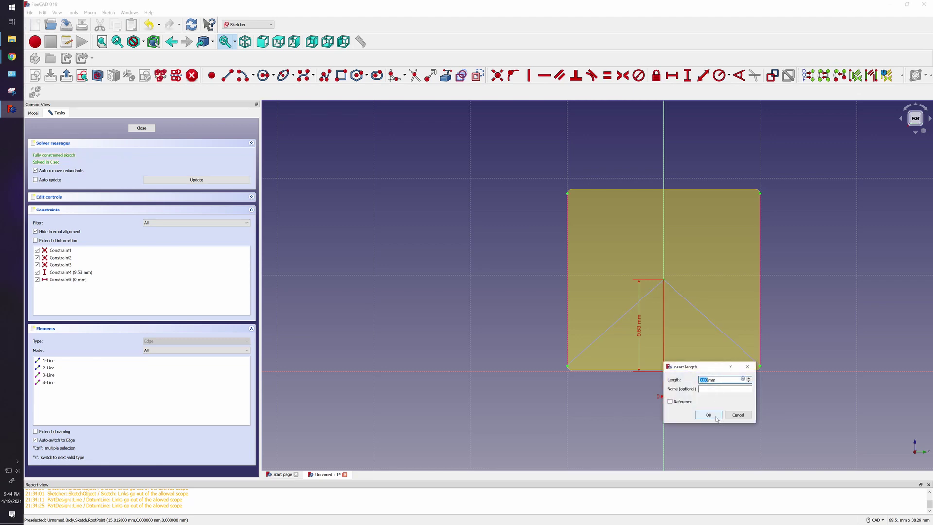
pyautogui.click(716, 419)
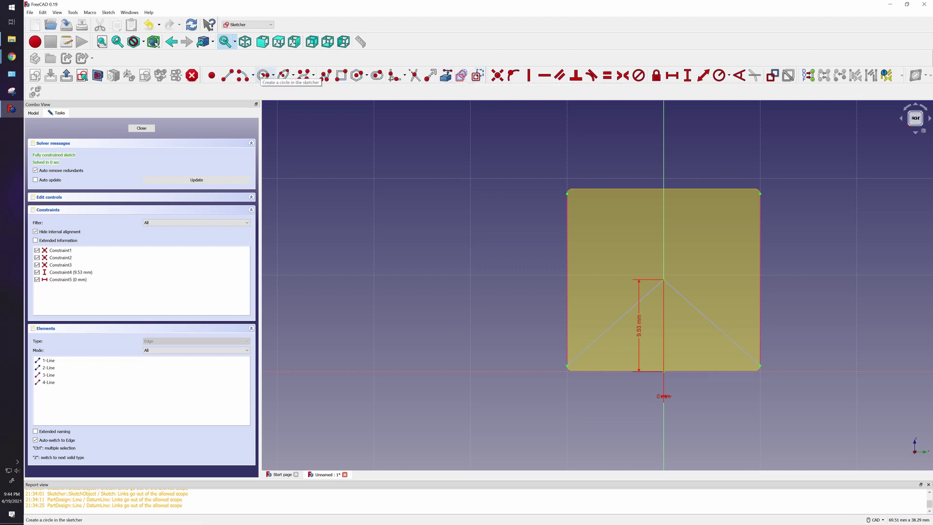
# Draw a circle centred on the apex point of the peak lines
pyautogui.click(263, 75)
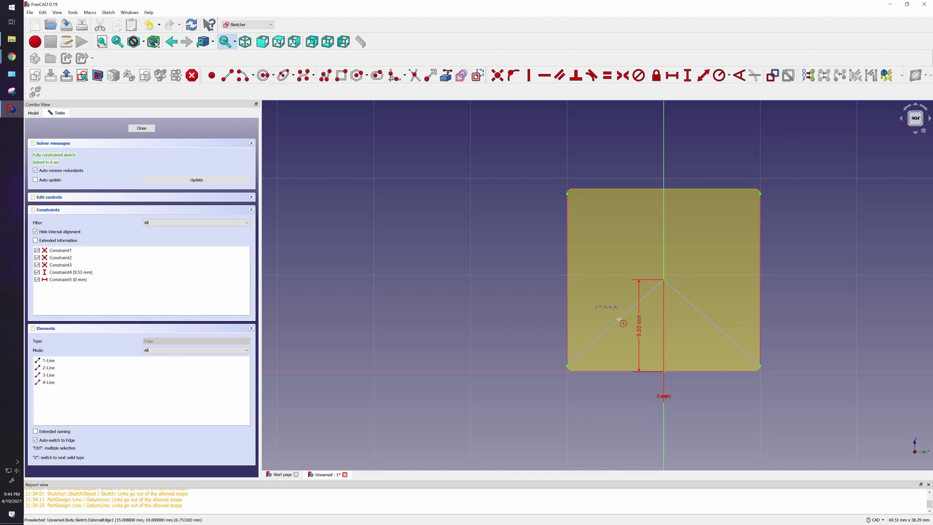
pyautogui.click(665, 280)
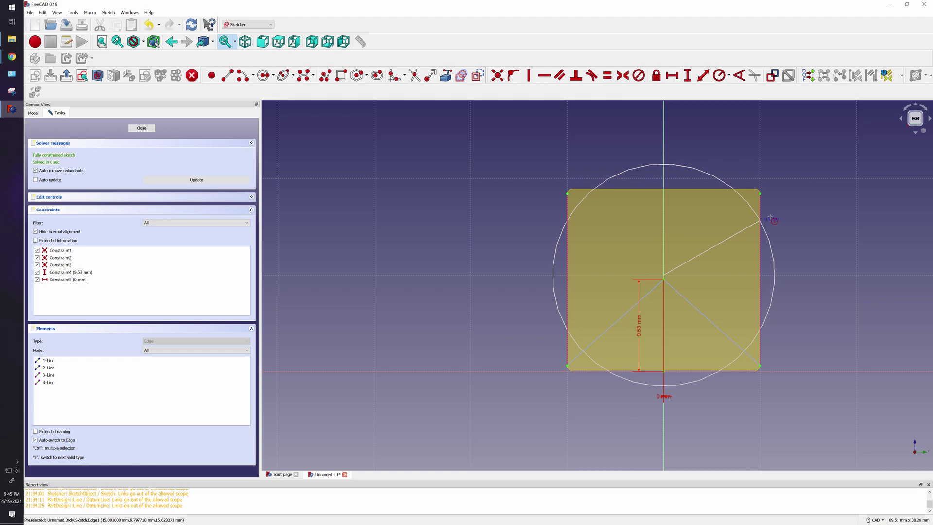
pyautogui.click(835, 183)
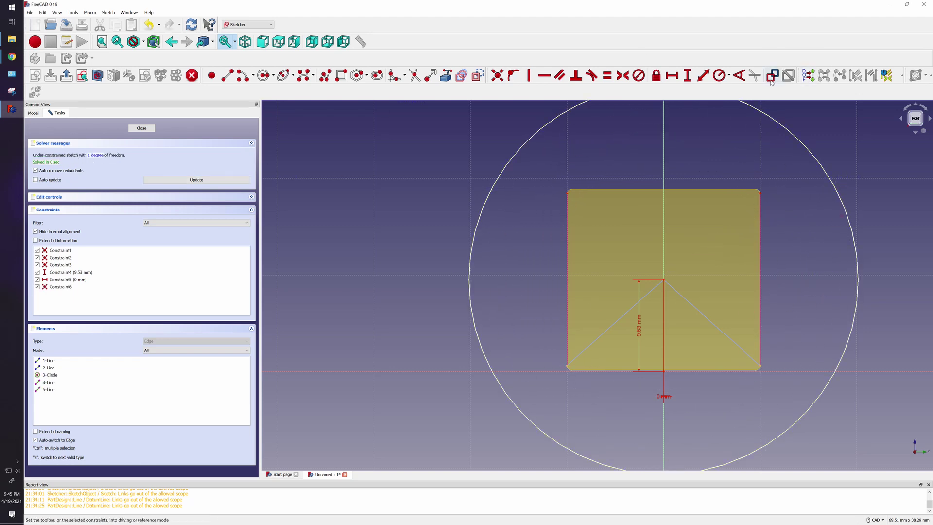
# Constrain the circle's diameter to 50.8 mm
pyautogui.click(730, 76)
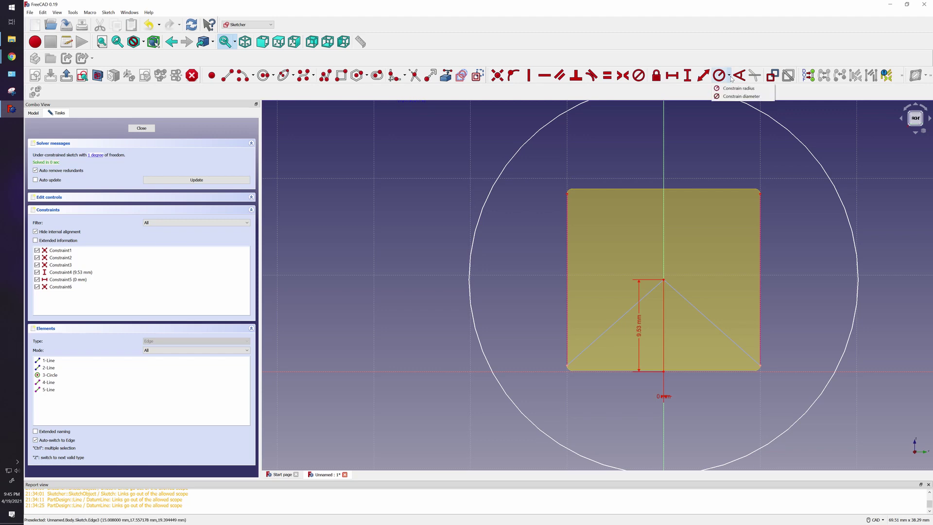
pyautogui.click(732, 96)
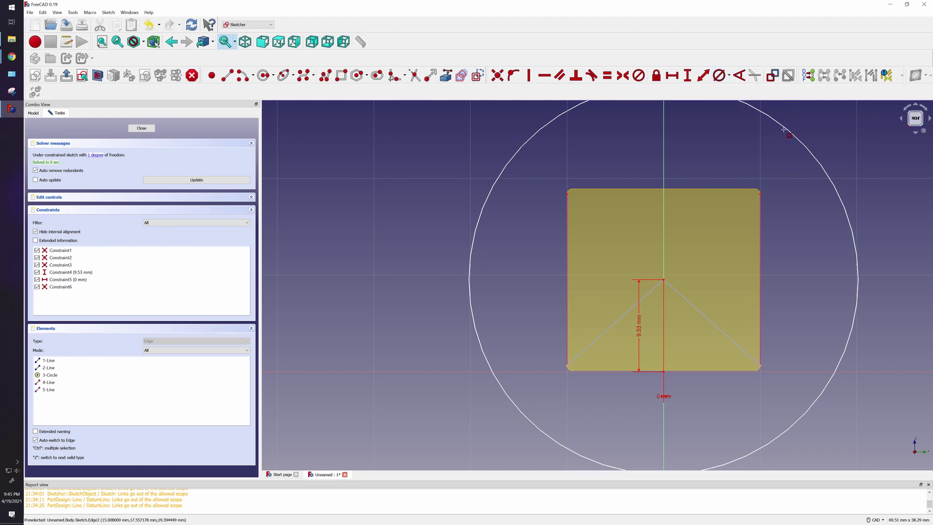
pyautogui.scroll(-2, 829, 194)
pyautogui.scroll(-1, 829, 194)
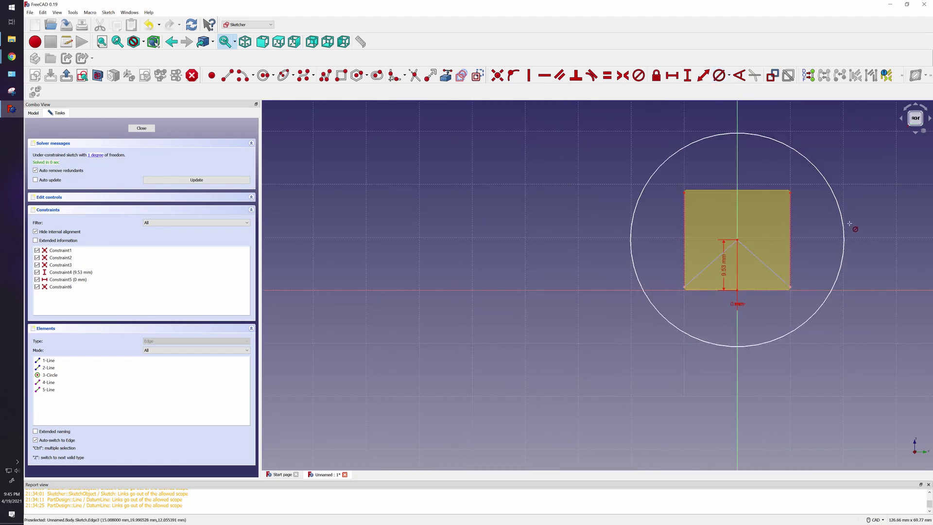
pyautogui.click(843, 223)
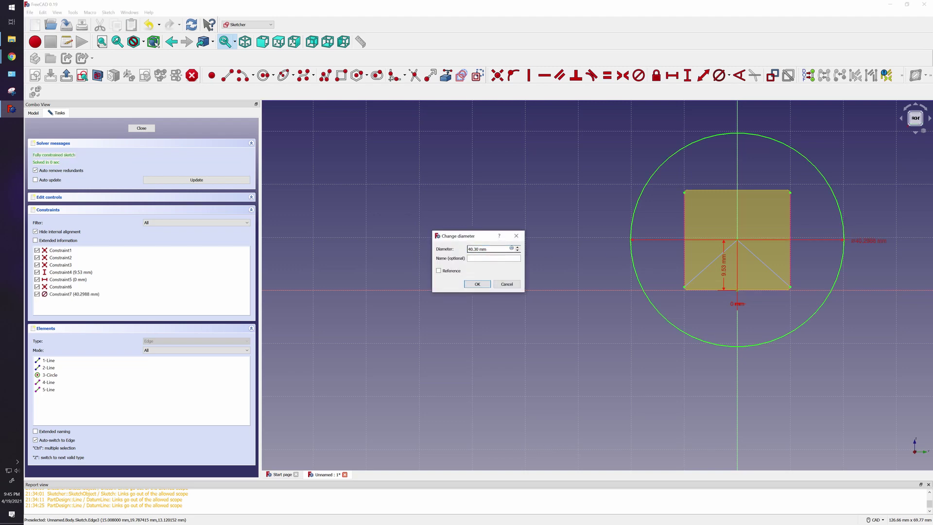
pyautogui.moveTo(487, 249); pyautogui.dragTo(445, 248)
pyautogui.write('25.4*2')
pyautogui.press('Return')
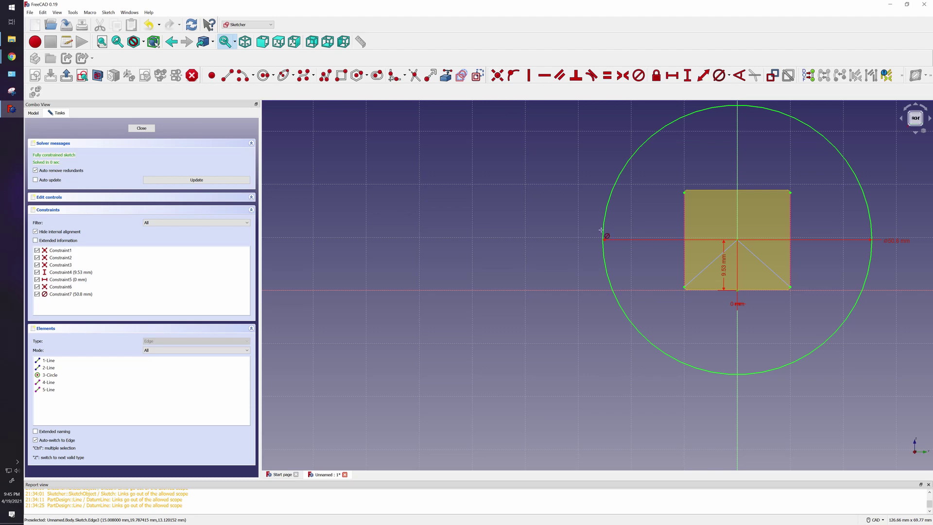
pyautogui.press('Escape')
# Close the sketch and pad the circle with a 1.2 mm length into a thin disc
pyautogui.click(141, 129)
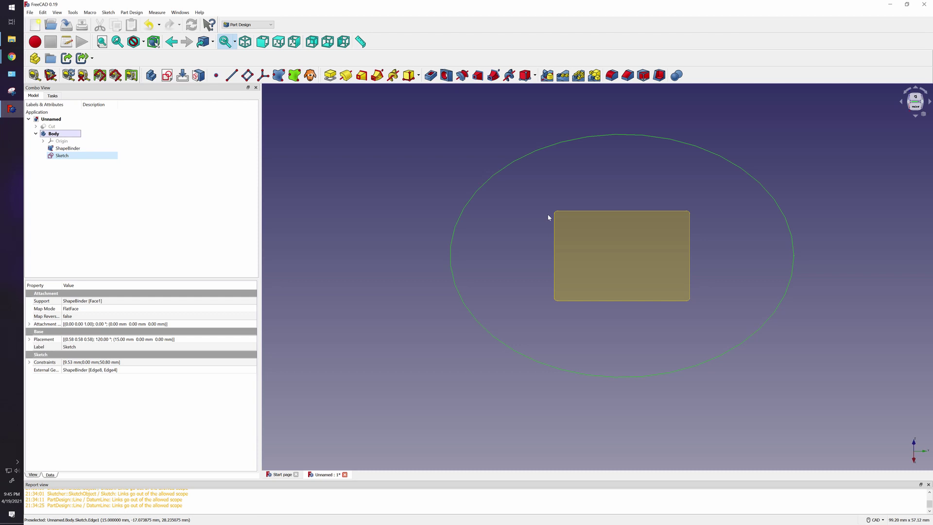
pyautogui.click(330, 78)
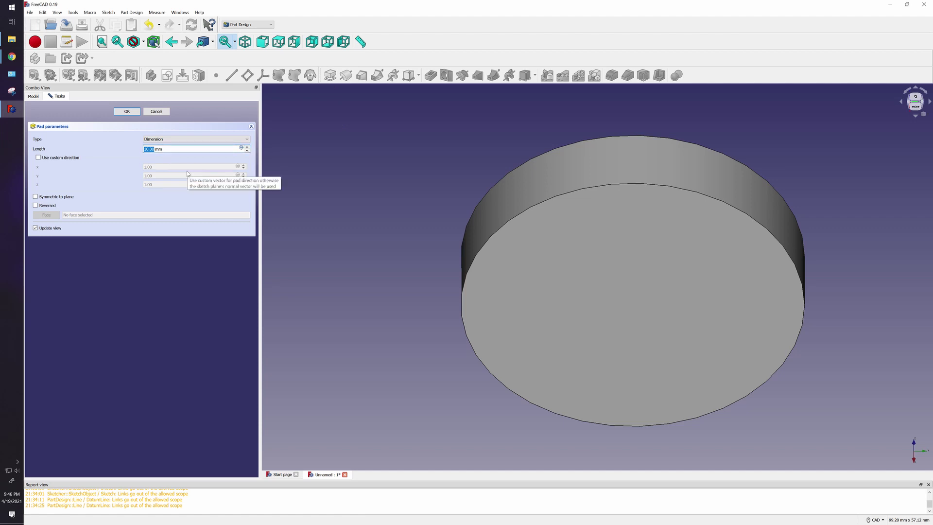
pyautogui.click(916, 118)
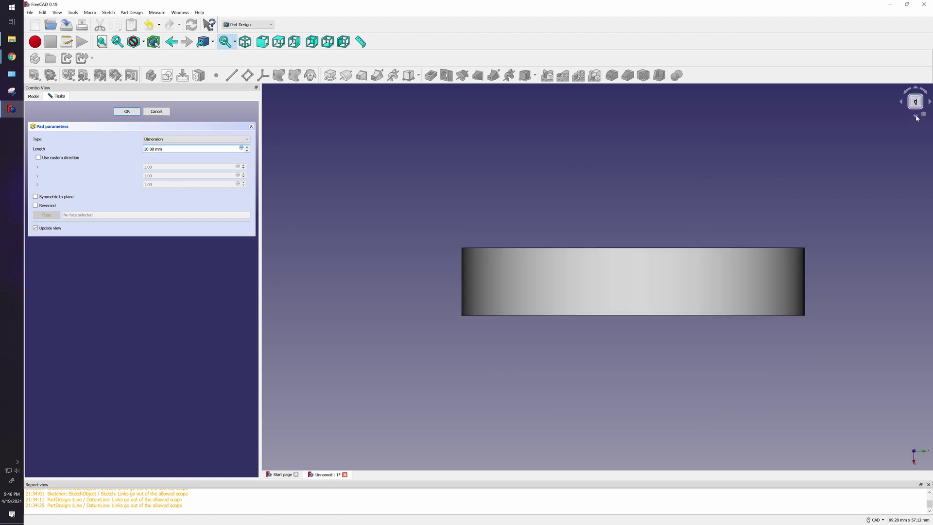
pyautogui.click(916, 118)
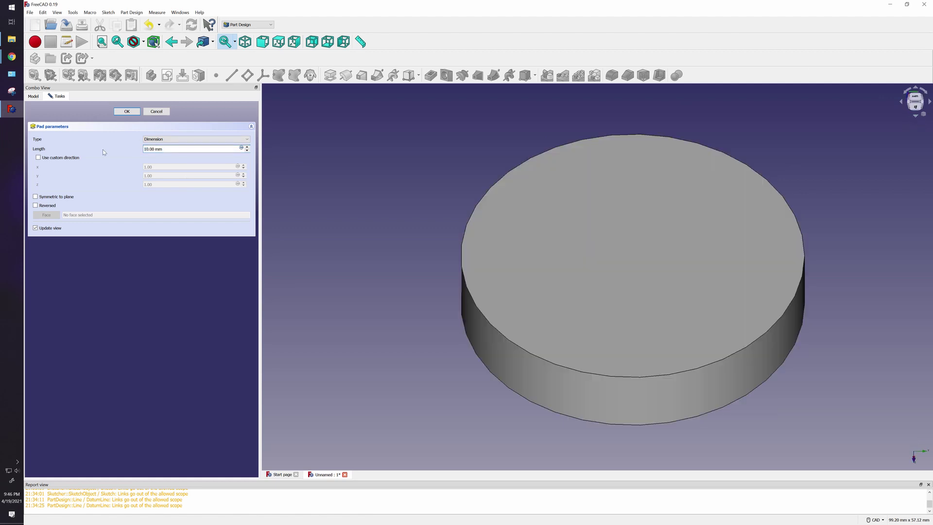
pyautogui.click(156, 149)
pyautogui.tripleClick(156, 148)
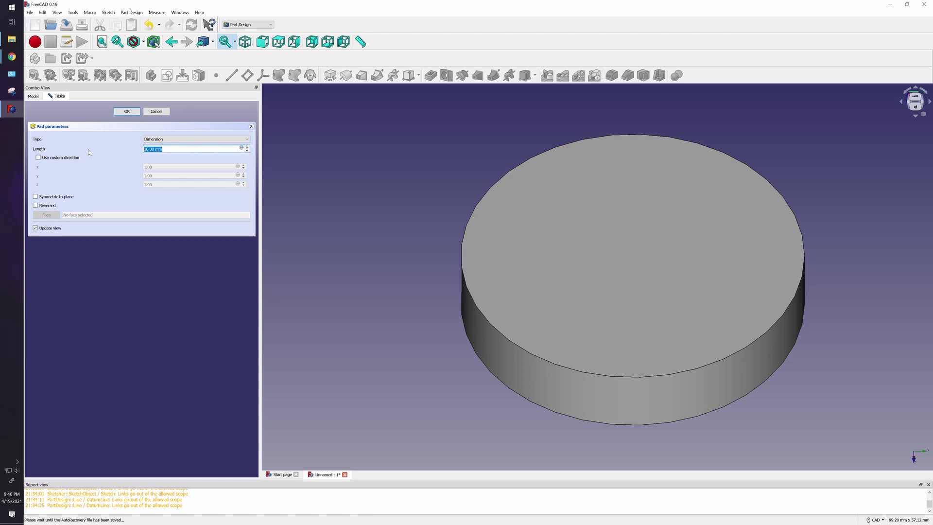
pyautogui.write('1.2')
pyautogui.press('Return')
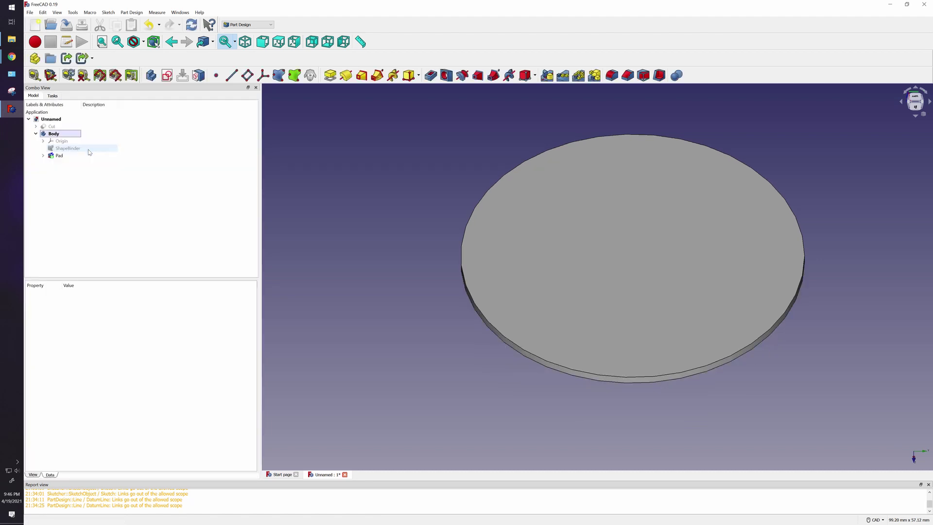
# Make the hidden Cut camera bracket visible on the disc
pyautogui.click(916, 89)
pyautogui.click(916, 89)
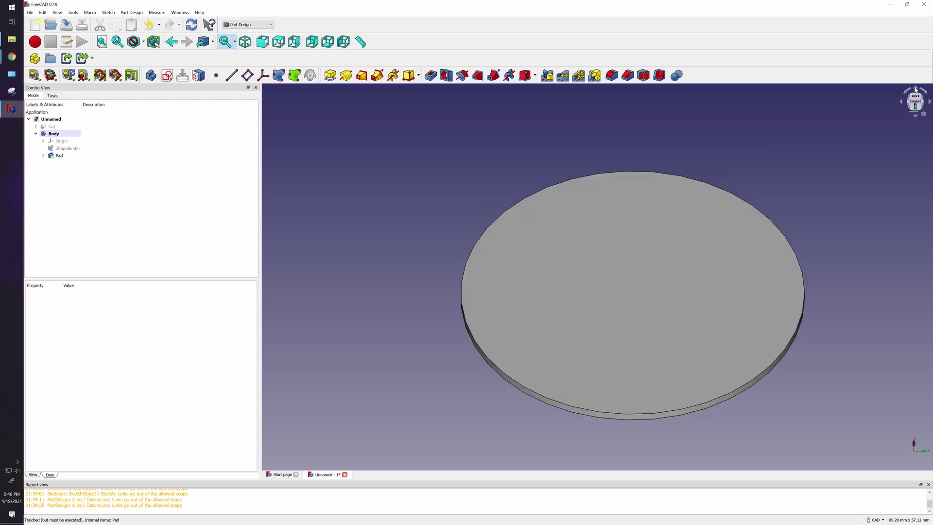
pyautogui.click(51, 126)
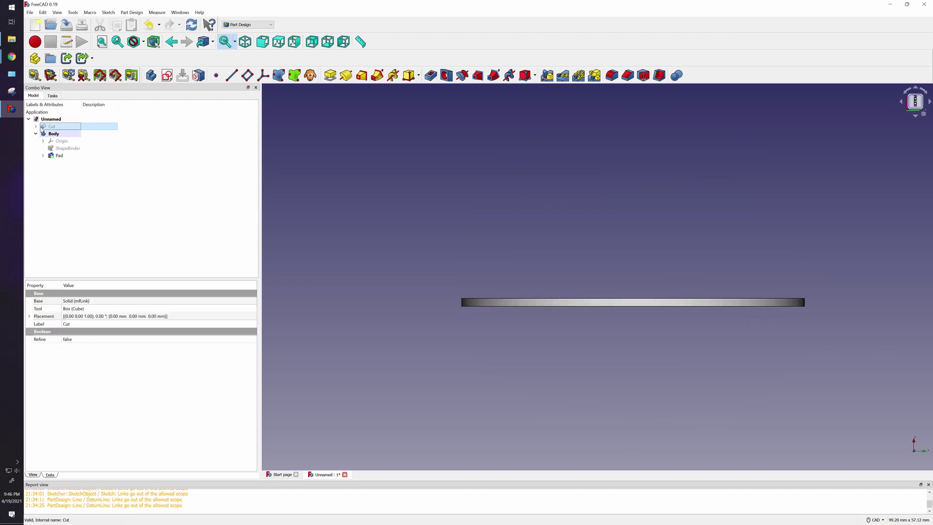
pyautogui.press('space')
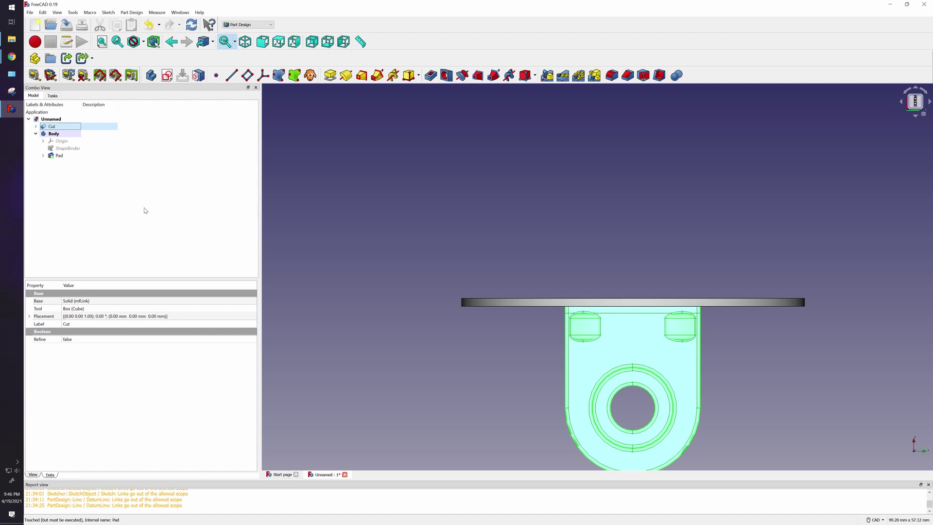
pyautogui.click(916, 117)
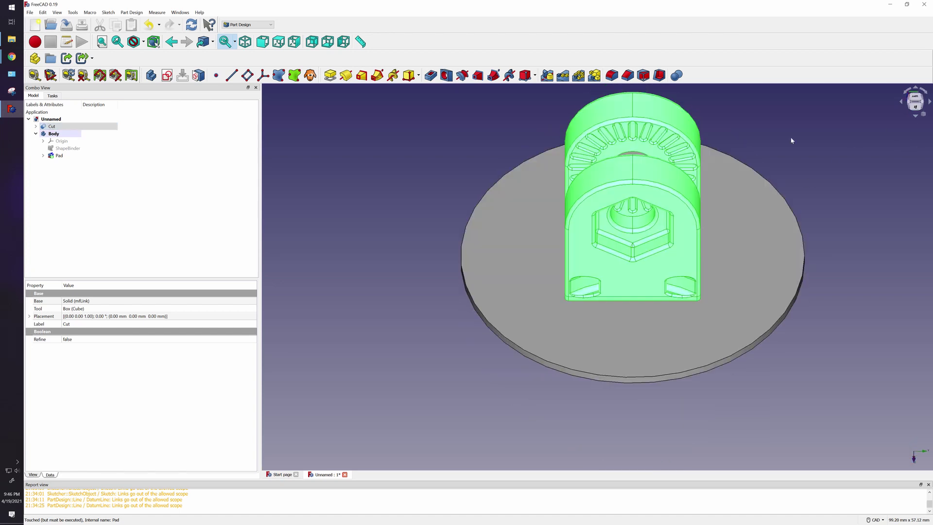
# Edit the Pad and add 0.6 to its length, making the disc 1.80 mm thick
pyautogui.click(68, 155)
pyautogui.click(313, 198)
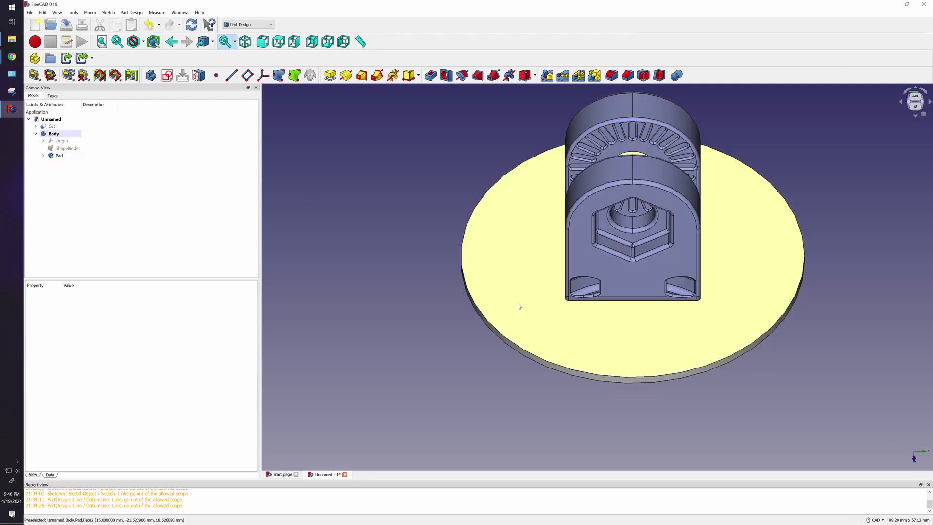
pyautogui.click(58, 157)
pyautogui.rightClick(58, 157)
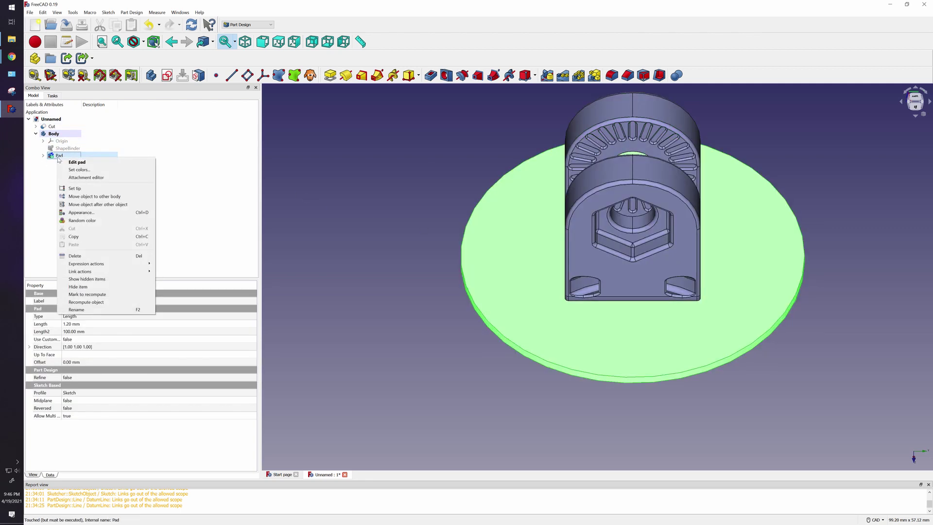
pyautogui.click(77, 163)
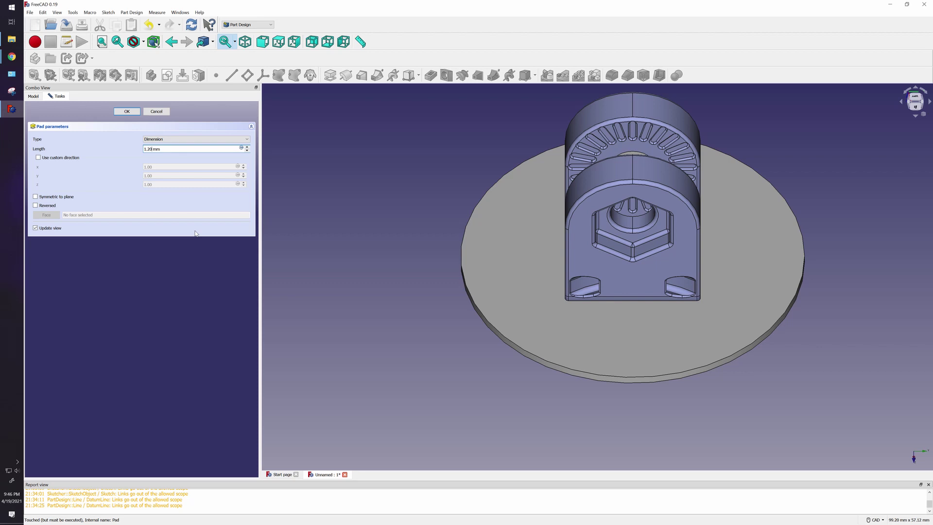
pyautogui.write('+.6')
pyautogui.press('Return')
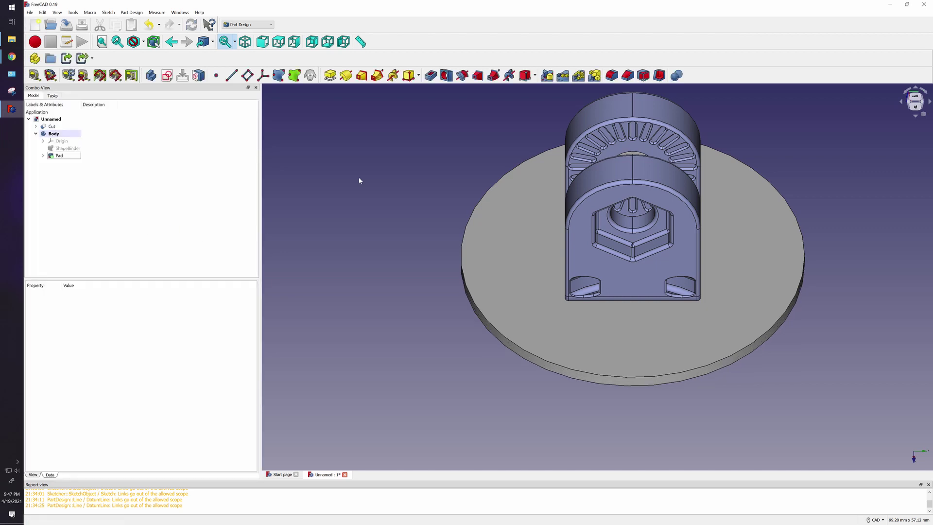
# Orbit around the thickened disc and select its top face
pyautogui.click(916, 117)
pyautogui.click(916, 117)
pyautogui.click(916, 117)
pyautogui.click(916, 117)
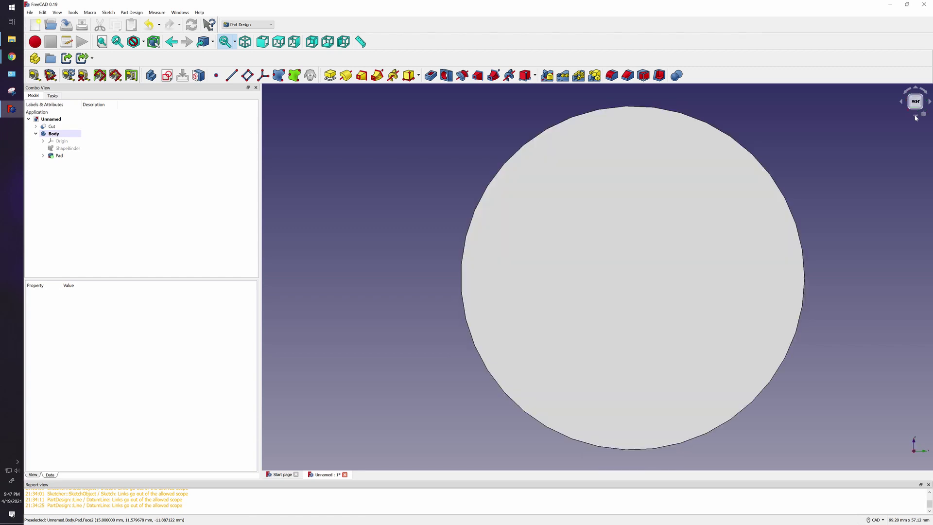
pyautogui.click(915, 117)
pyautogui.click(915, 116)
pyautogui.click(916, 117)
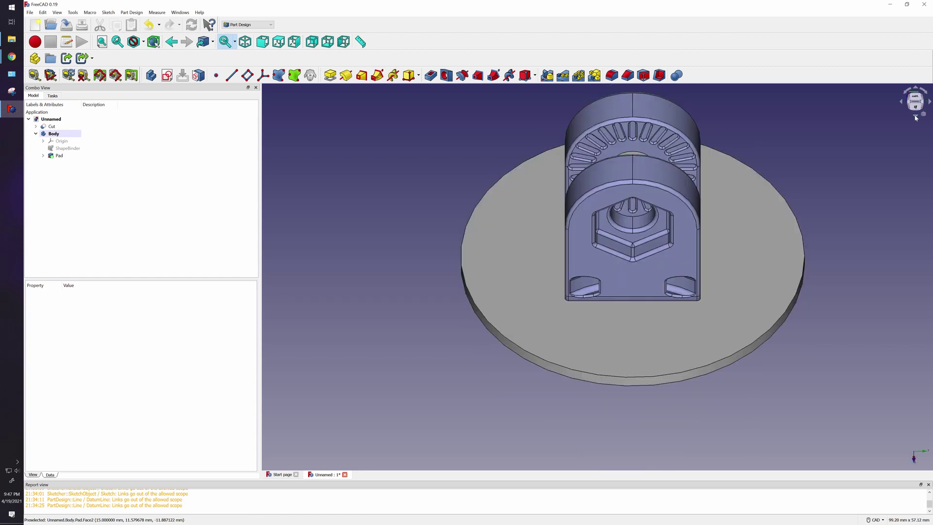
pyautogui.click(916, 89)
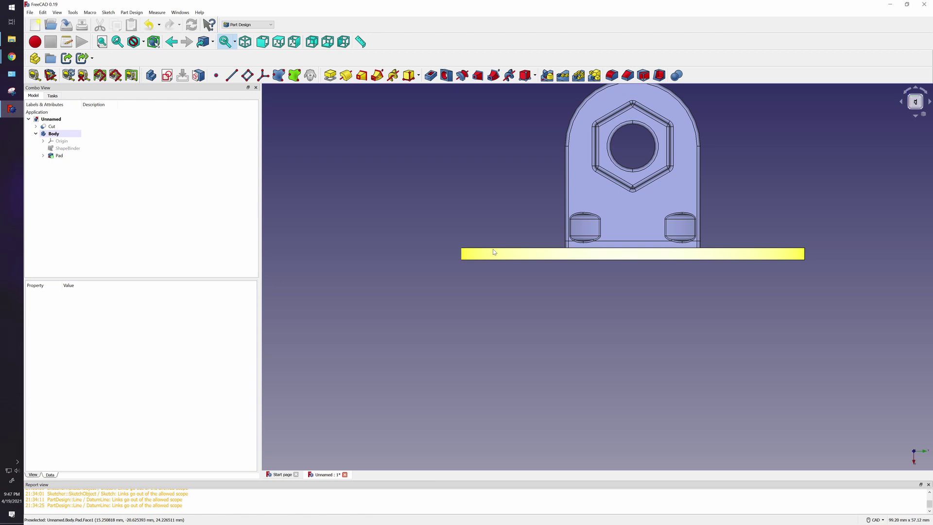
pyautogui.click(916, 117)
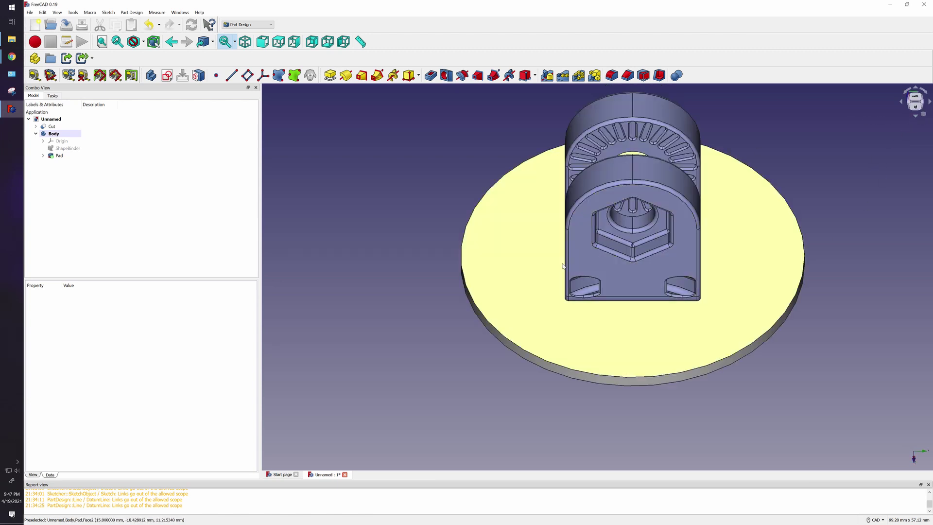
pyautogui.click(534, 262)
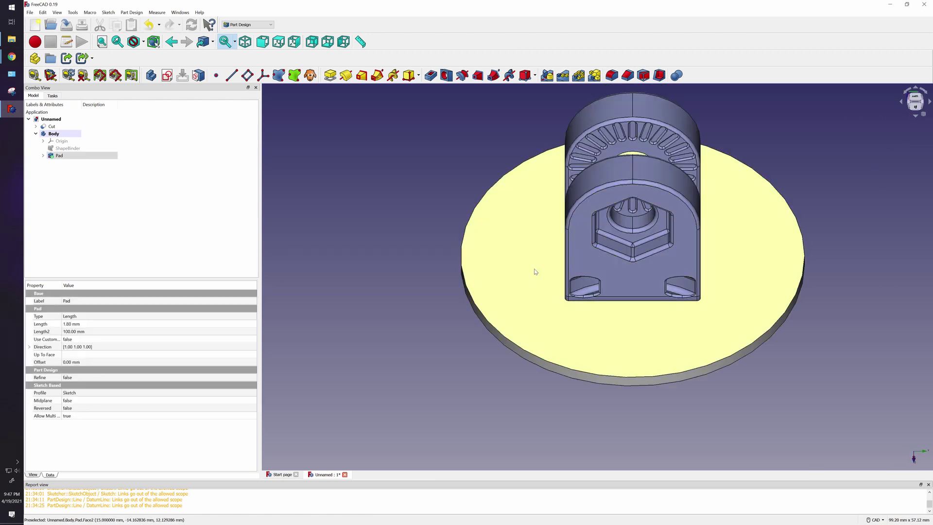
# Fillet the disc's top face edge with a 0.6 mm radius and orbit to inspect it
pyautogui.click(611, 76)
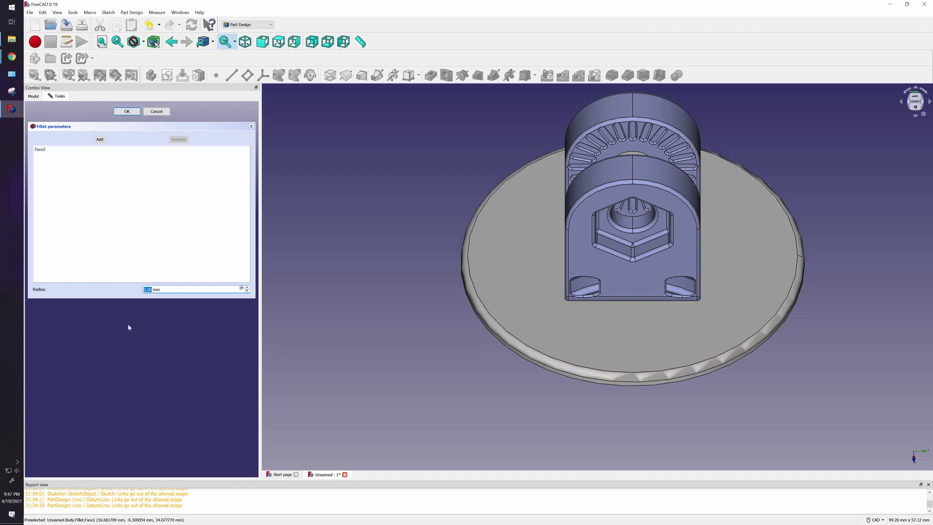
pyautogui.write('.6')
pyautogui.press('Return')
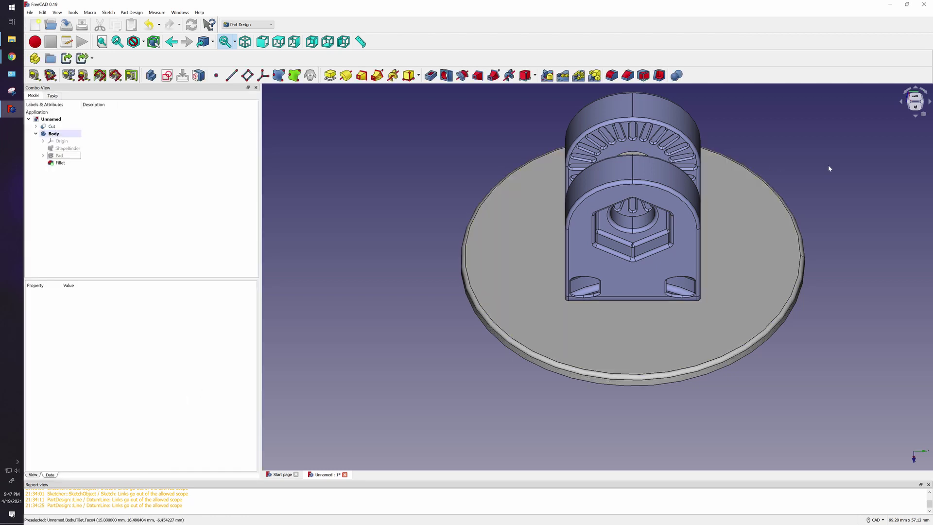
pyautogui.click(916, 116)
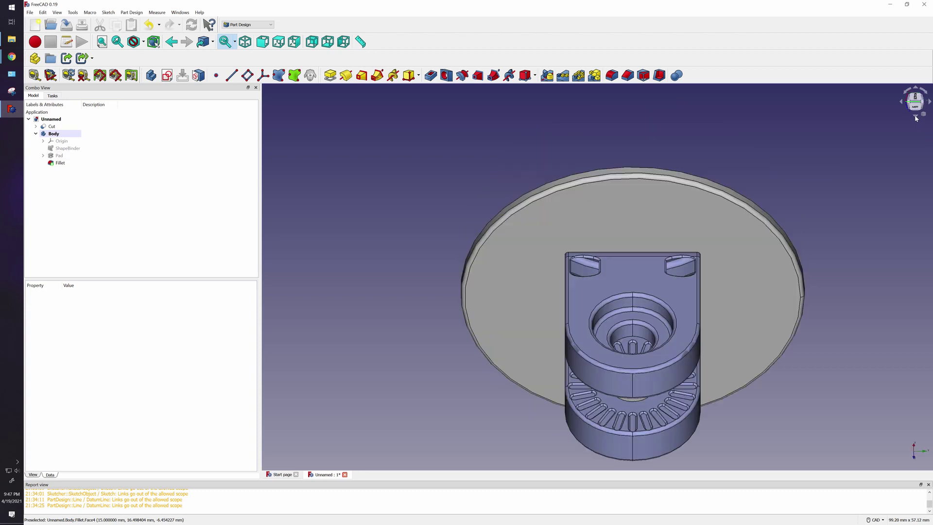
pyautogui.click(916, 117)
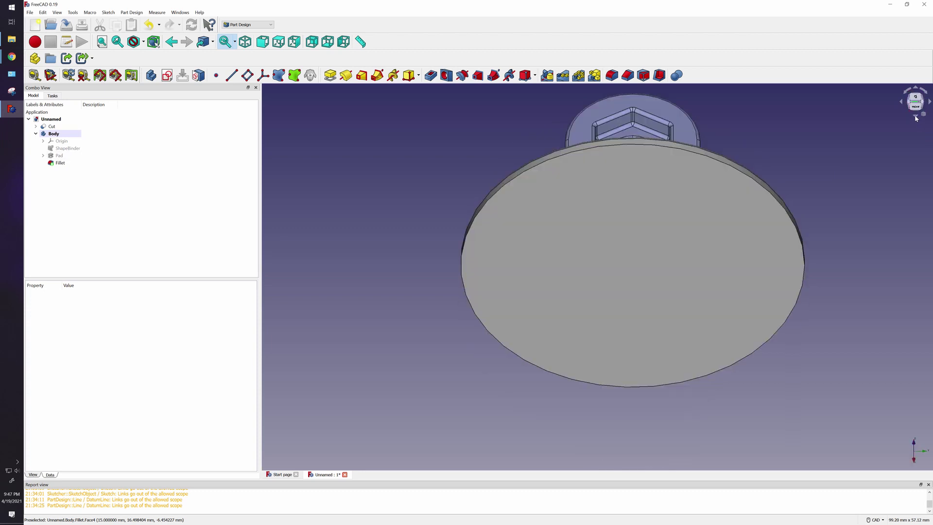
pyautogui.click(916, 117)
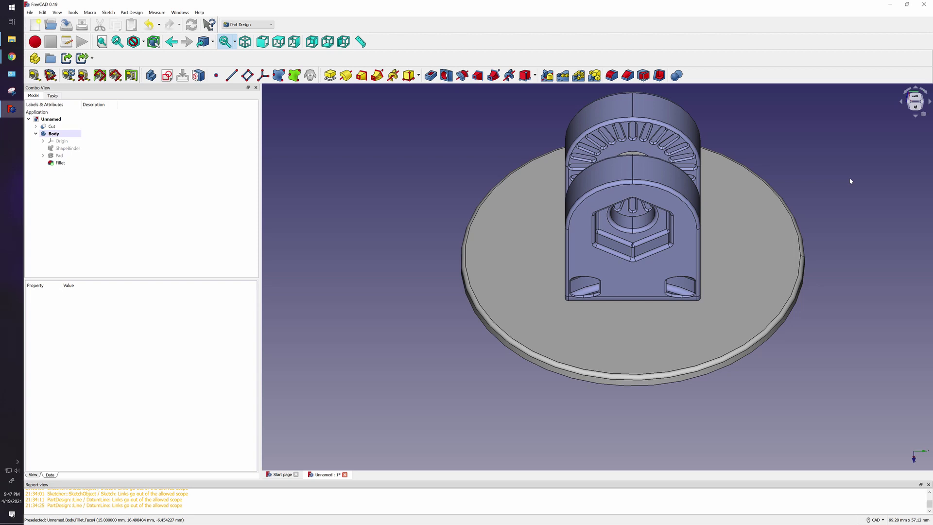
pyautogui.click(901, 102)
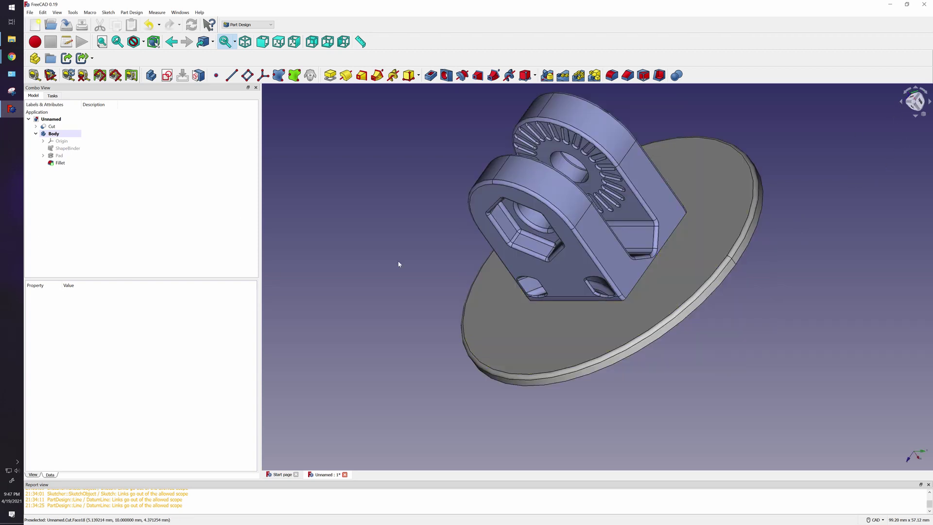
# Select both the Cut and Body objects in the model tree
pyautogui.click(35, 133)
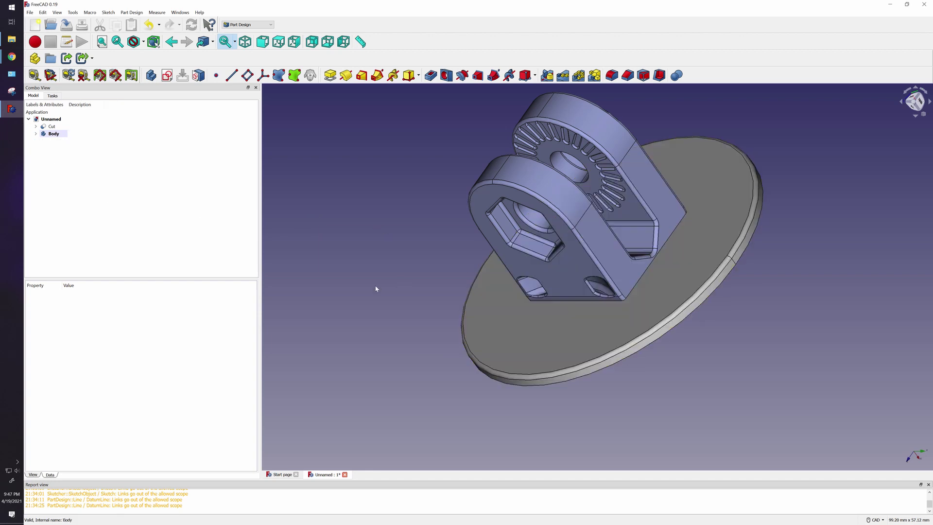
pyautogui.click(40, 127)
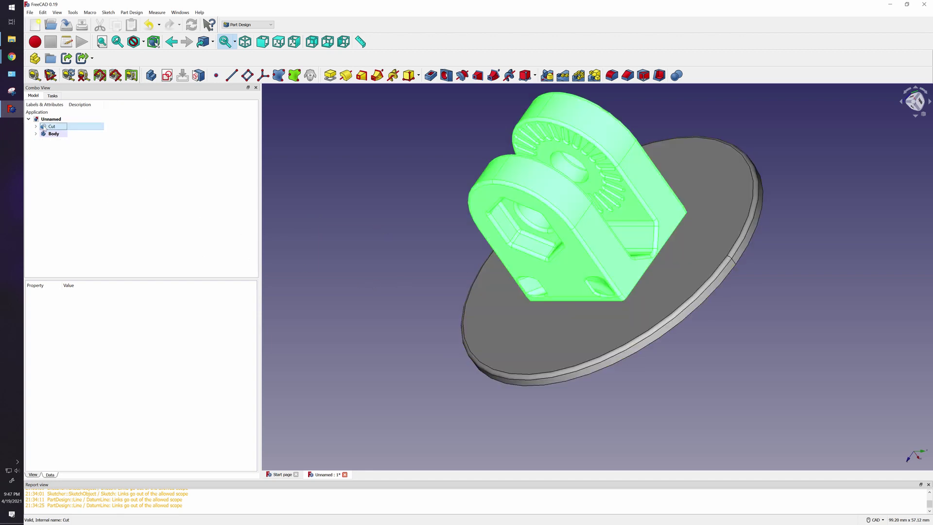
pyautogui.click(325, 173)
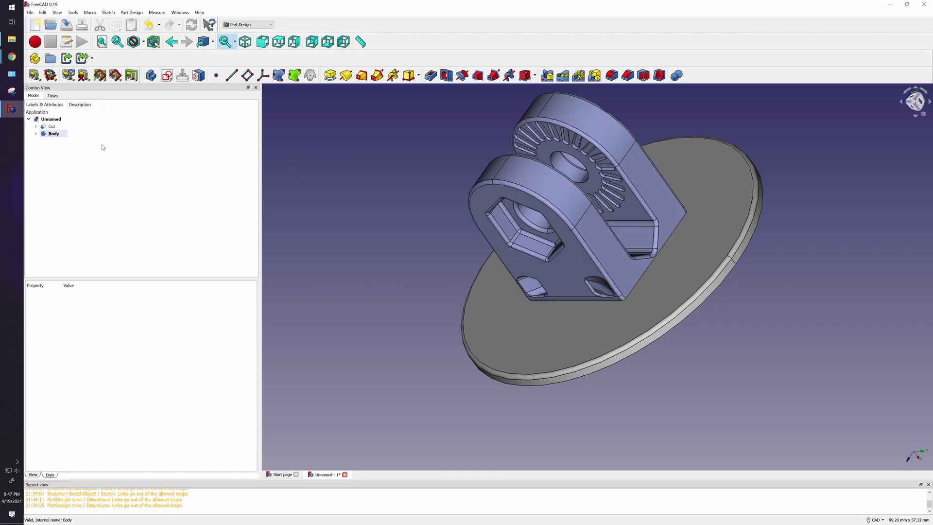
pyautogui.click(53, 127)
pyautogui.keyDown('ctrl'); pyautogui.click(53, 133); pyautogui.keyUp('ctrl')
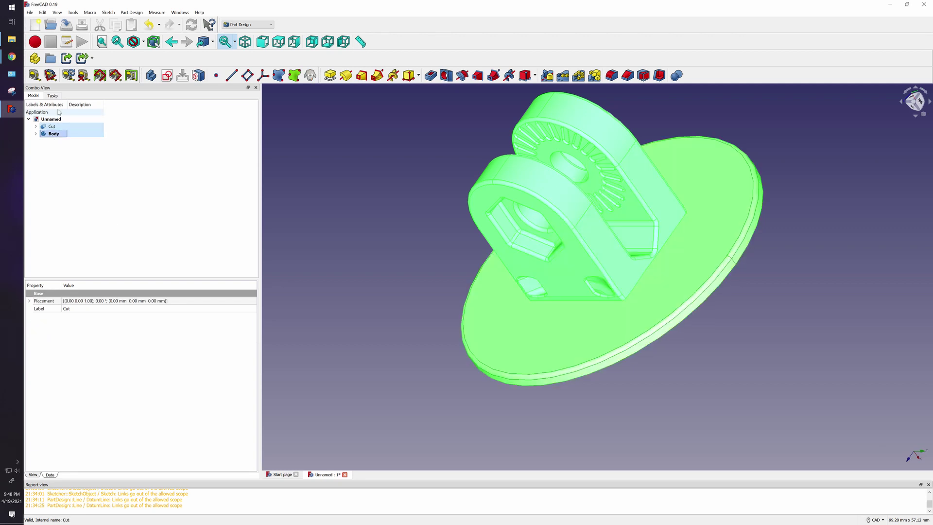
# Export them as STL to Q base.stl, replacing the existing file
pyautogui.click(29, 13)
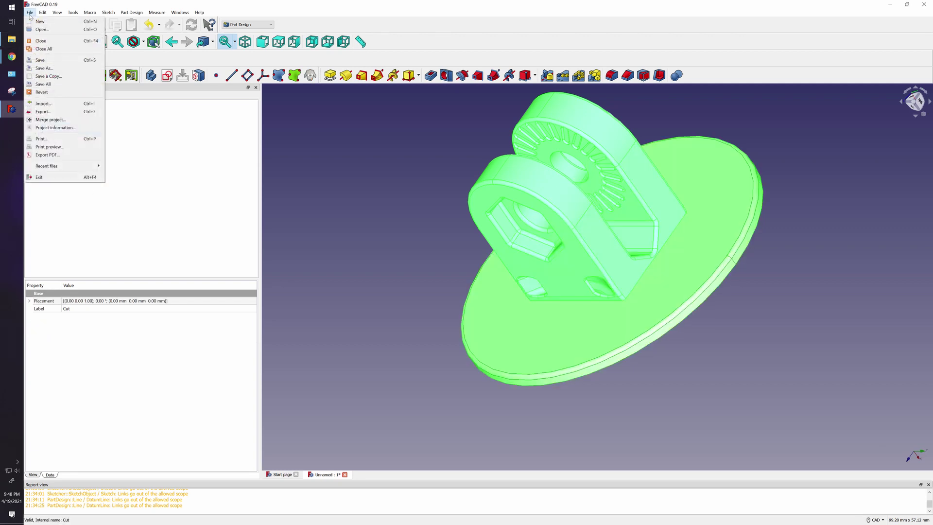
pyautogui.click(42, 111)
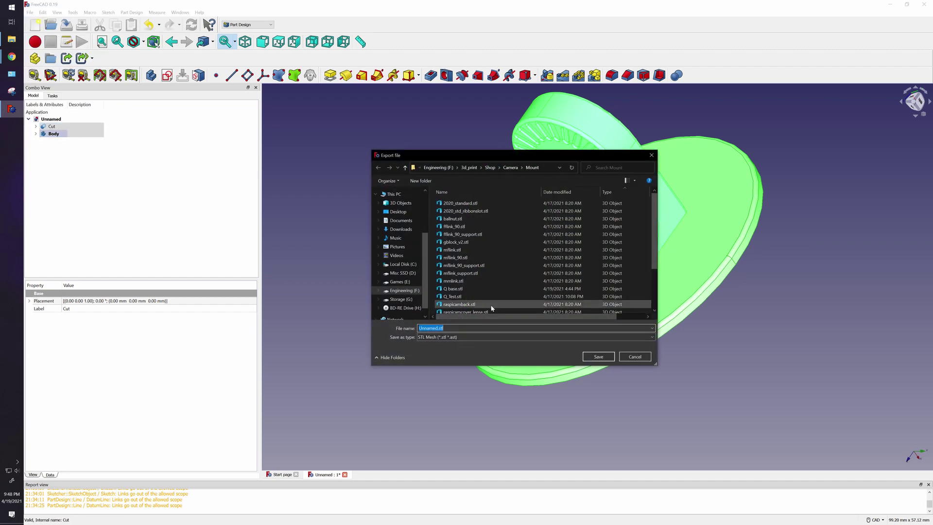
pyautogui.click(448, 290)
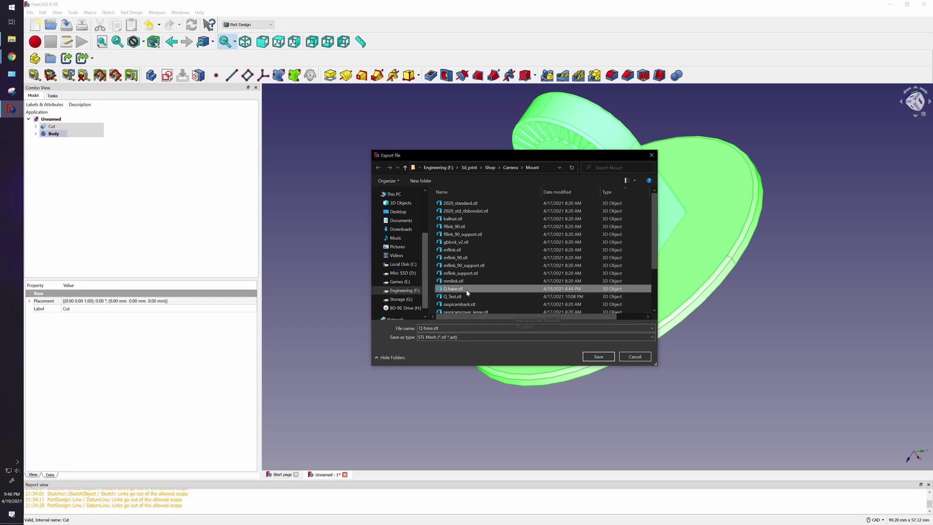
pyautogui.click(600, 358)
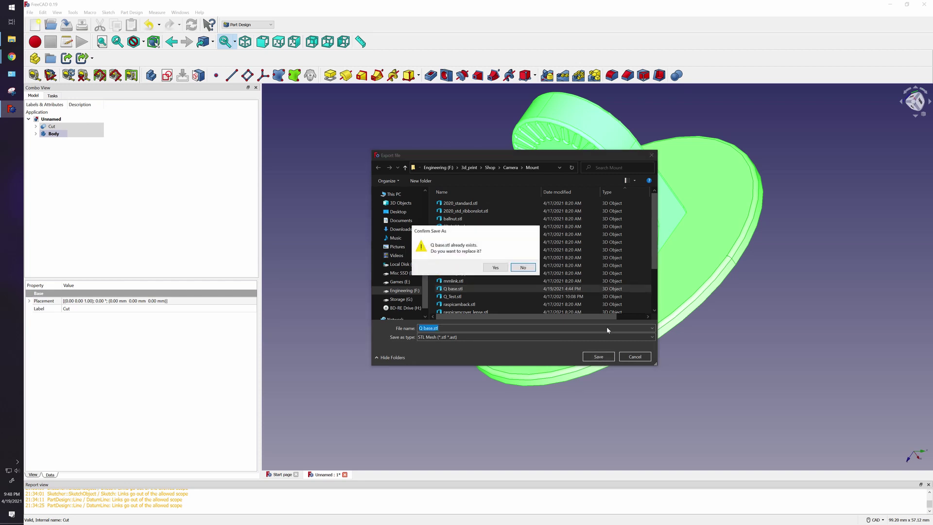
pyautogui.click(502, 270)
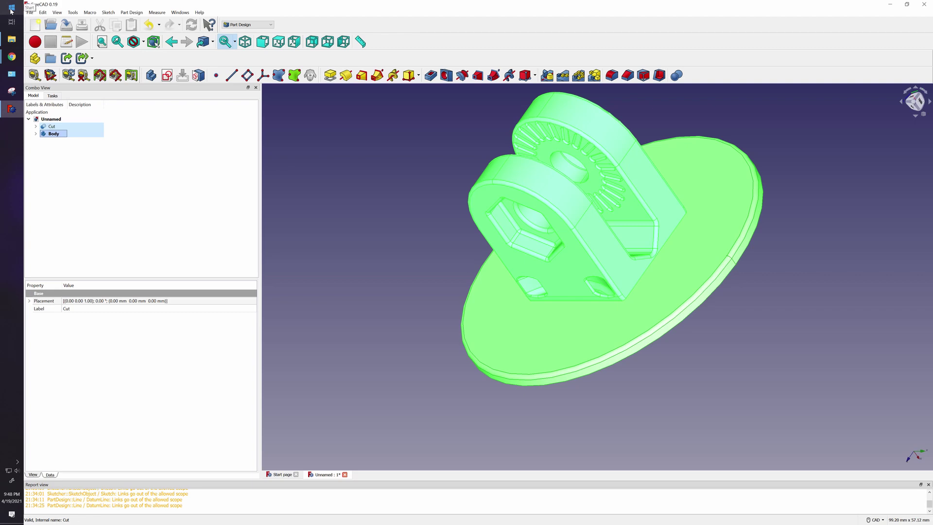
# Launch PrusaSlicer and add Q base.stl from the Mount folder to the bed
pyautogui.click(11, 8)
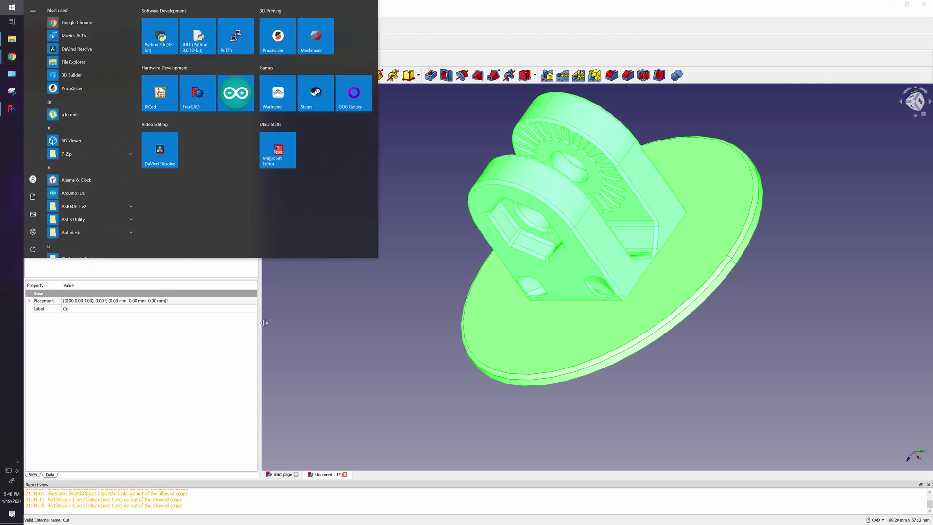
pyautogui.click(278, 44)
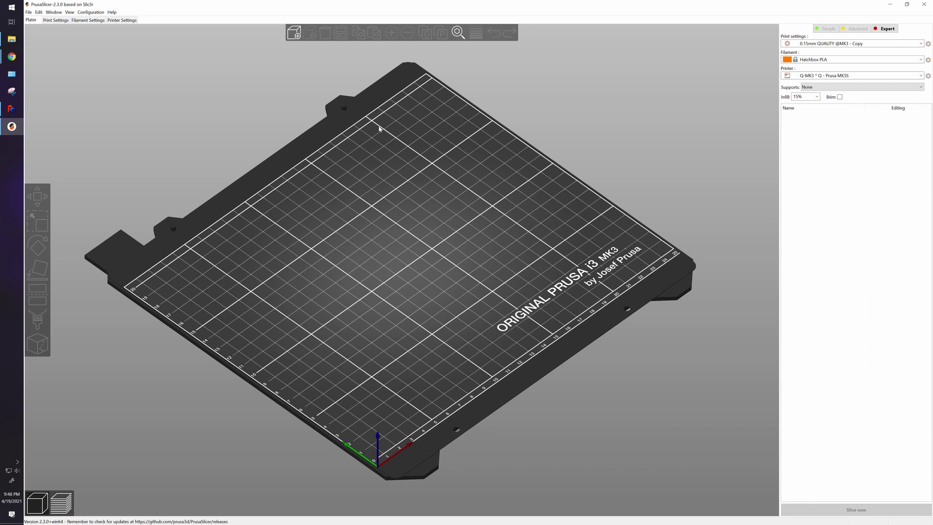
pyautogui.click(294, 33)
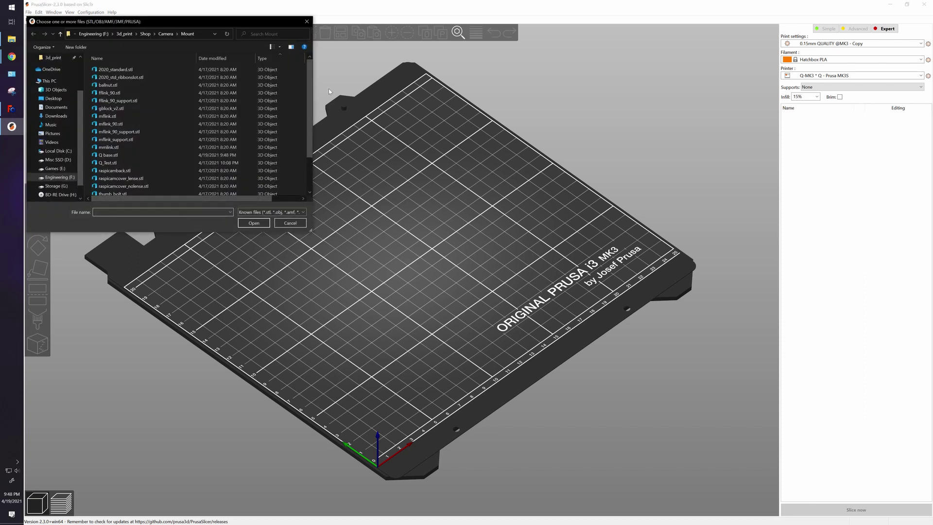
pyautogui.moveTo(312, 87); pyautogui.dragTo(312, 91)
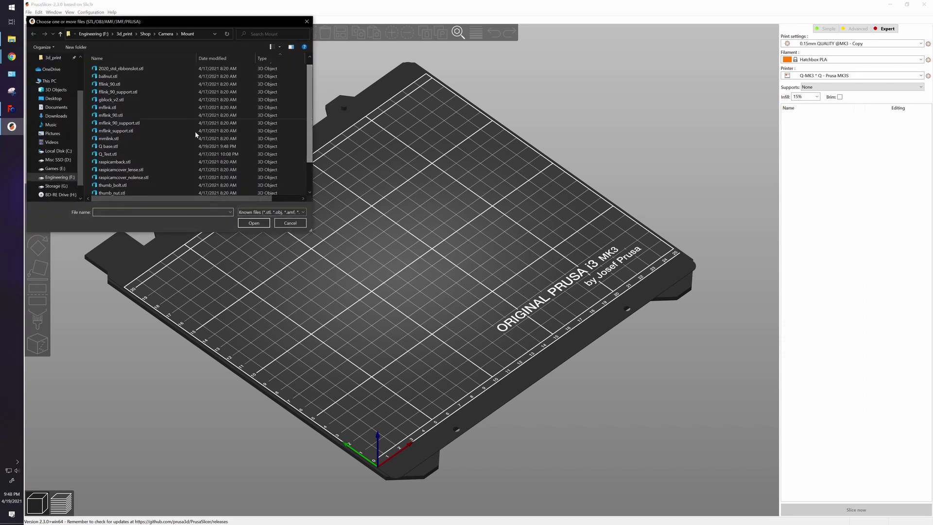
pyautogui.click(142, 148)
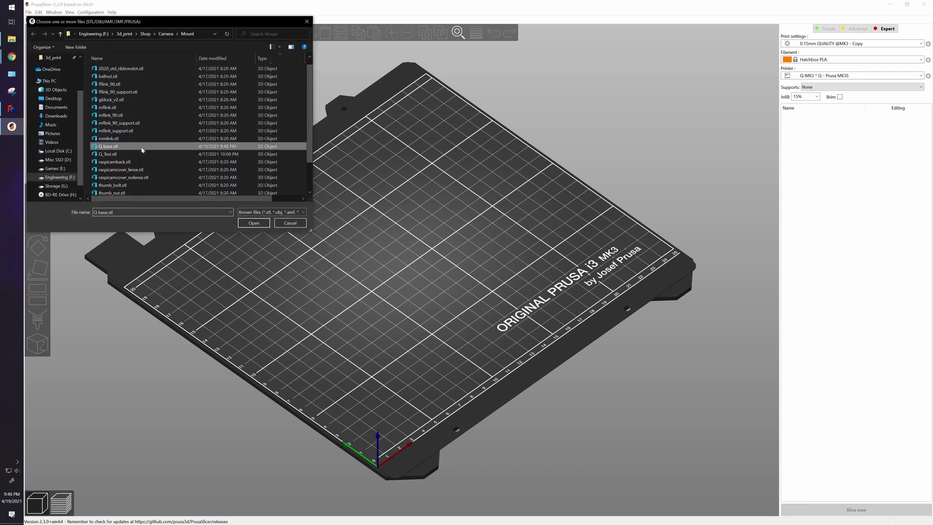
pyautogui.click(252, 224)
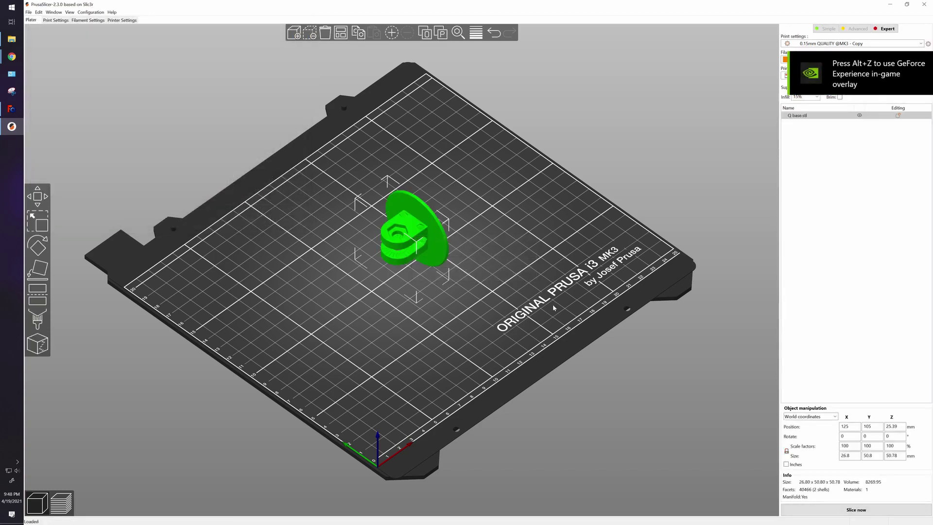
# Lay the mount flat on its disc base with Place on face
pyautogui.moveTo(566, 310); pyautogui.dragTo(509, 296)
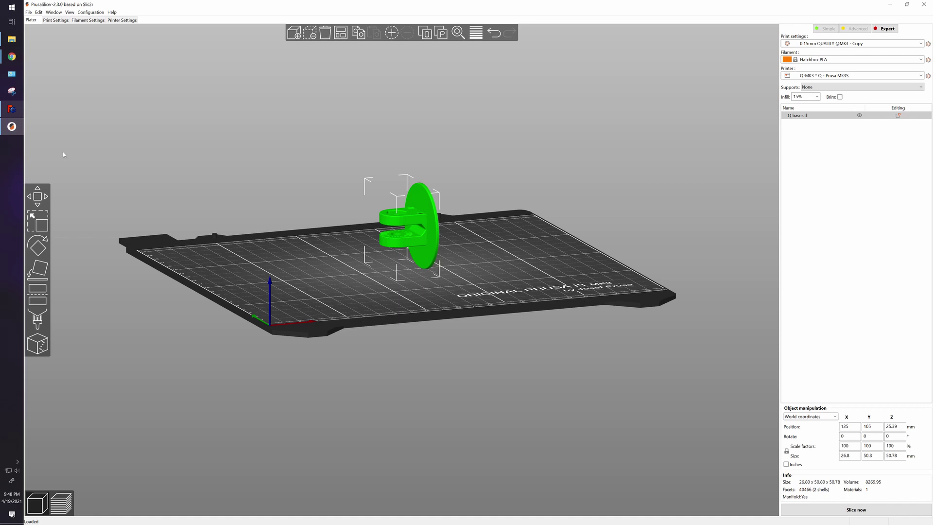
pyautogui.moveTo(489, 270); pyautogui.dragTo(592, 250)
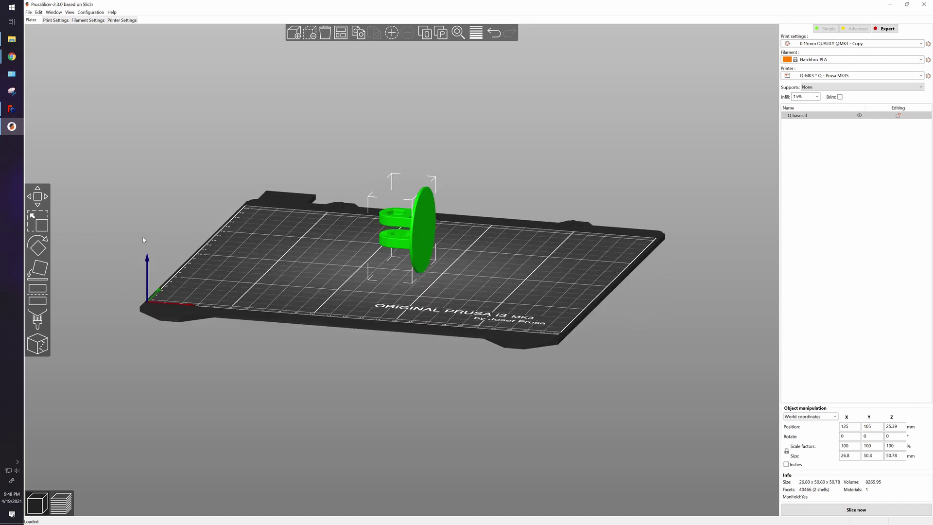
pyautogui.click(39, 270)
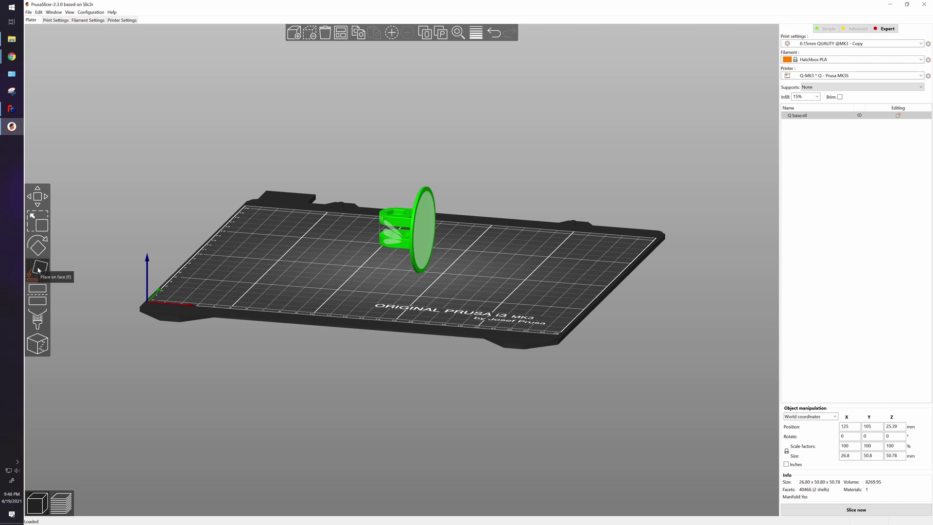
pyautogui.click(388, 235)
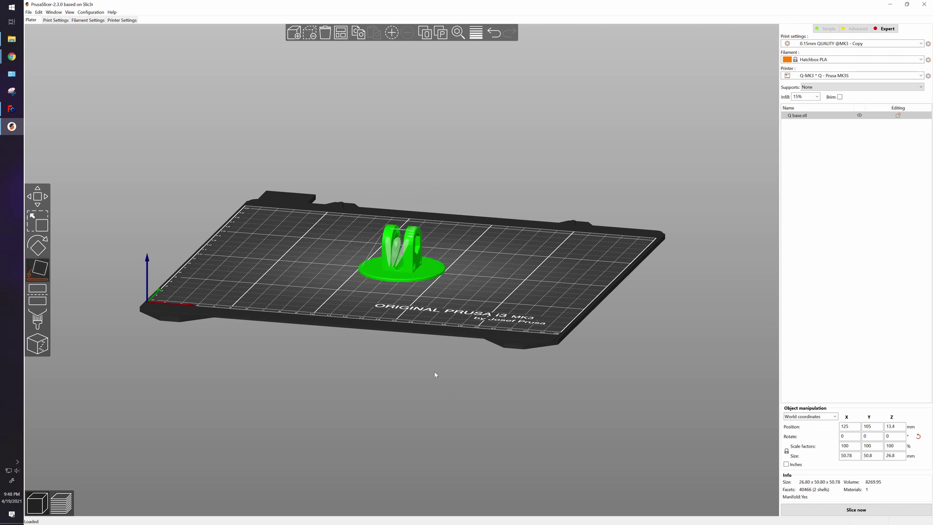
pyautogui.click(401, 249)
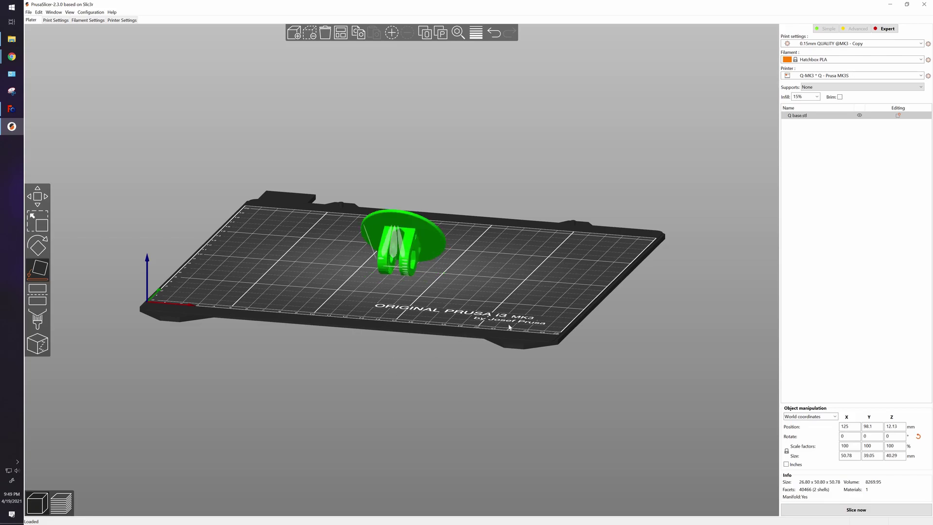
# Deselect the part, return to an isometric view, and slice it
pyautogui.press('2')
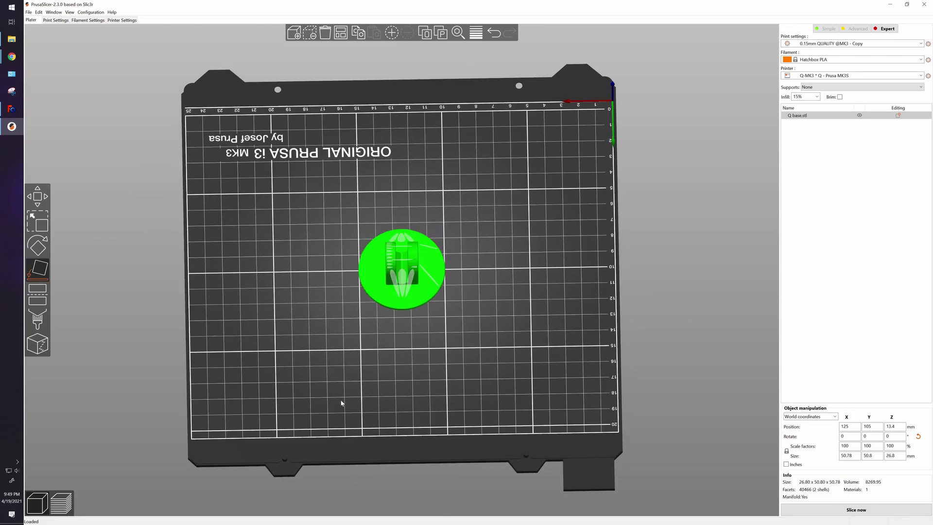
pyautogui.moveTo(341, 403); pyautogui.dragTo(395, 395)
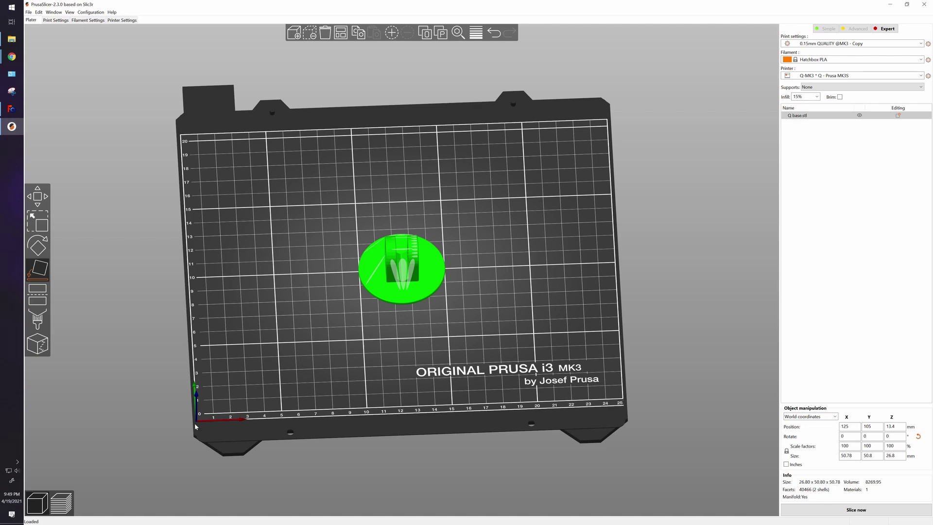
pyautogui.click(175, 426)
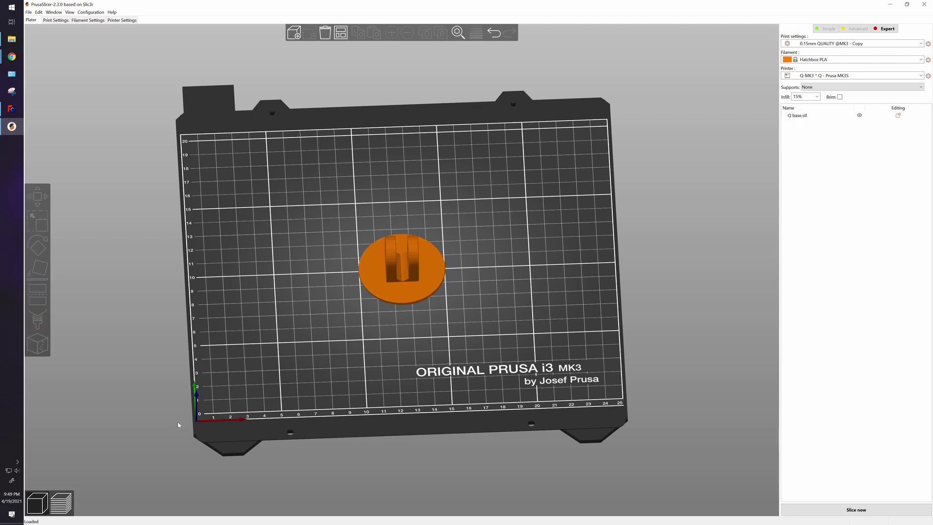
pyautogui.press('3')
pyautogui.press('0')
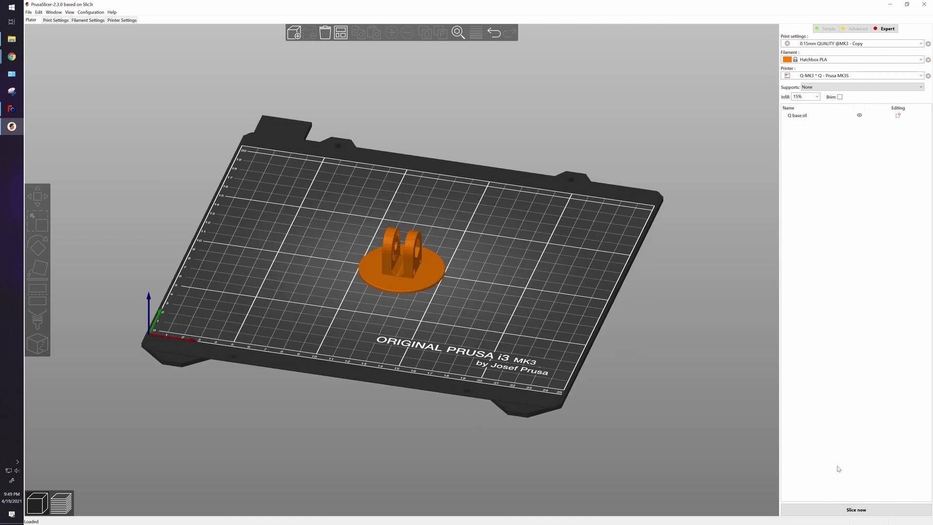
pyautogui.click(856, 509)
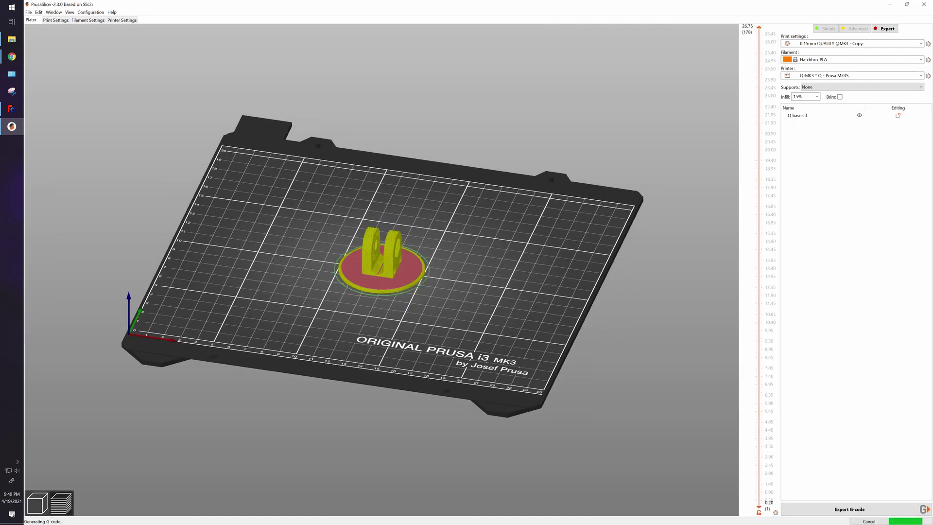
# Upload the sliced G-code to the printer with 'Start printing after upload' enabled
pyautogui.scroll(3, 377, 326)
pyautogui.moveTo(388, 347); pyautogui.dragTo(369, 361)
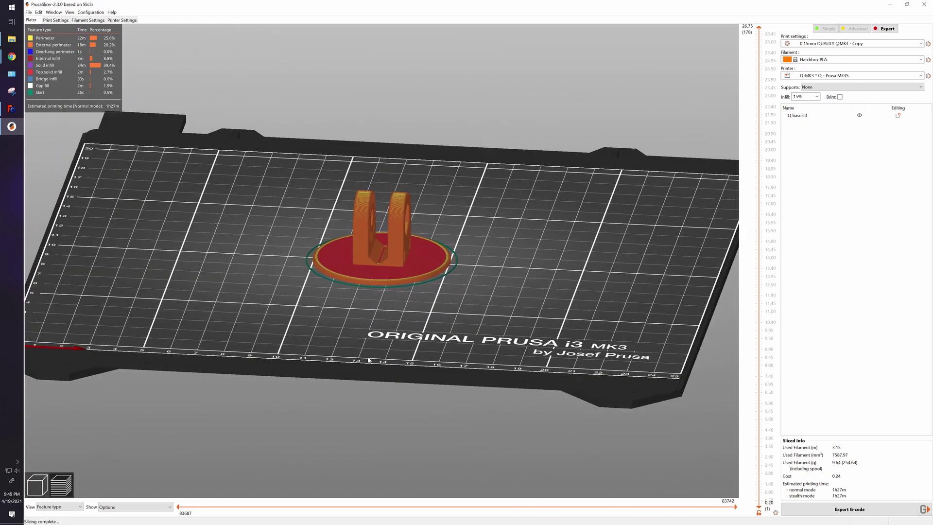
pyautogui.click(925, 508)
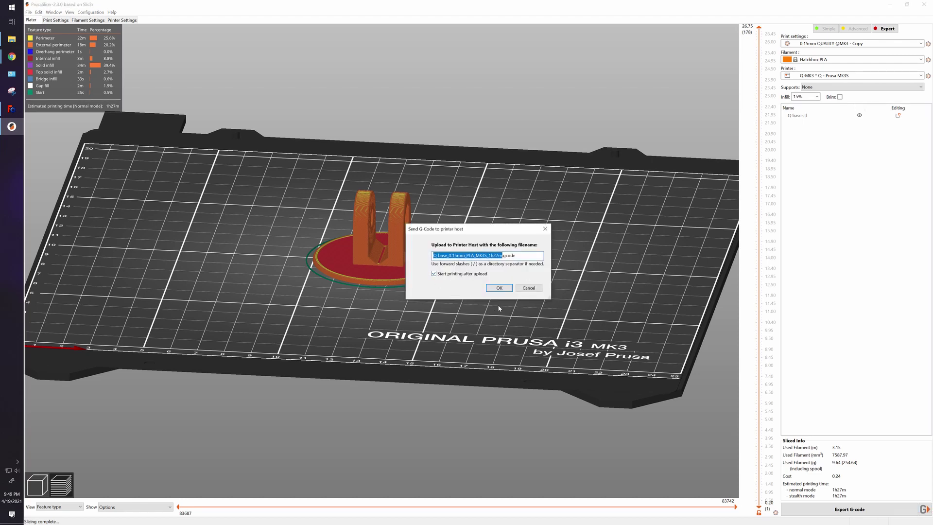
pyautogui.click(499, 288)
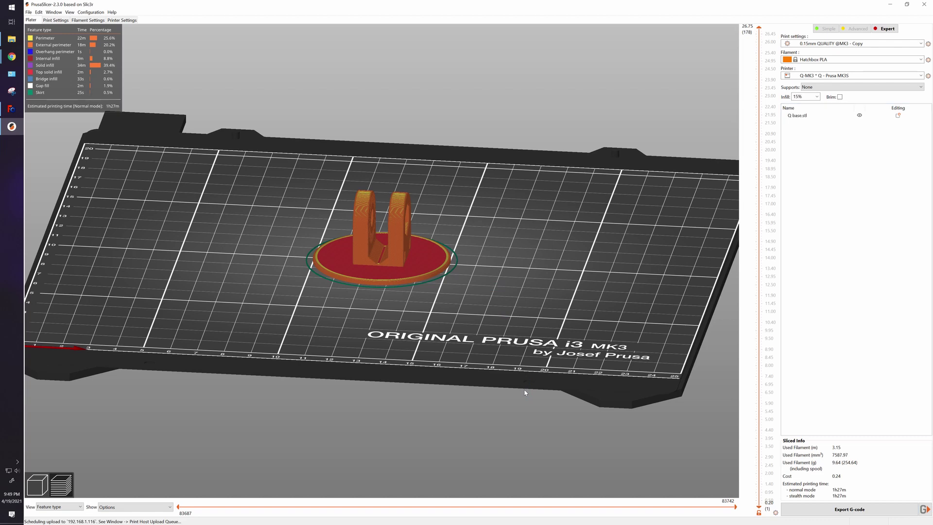